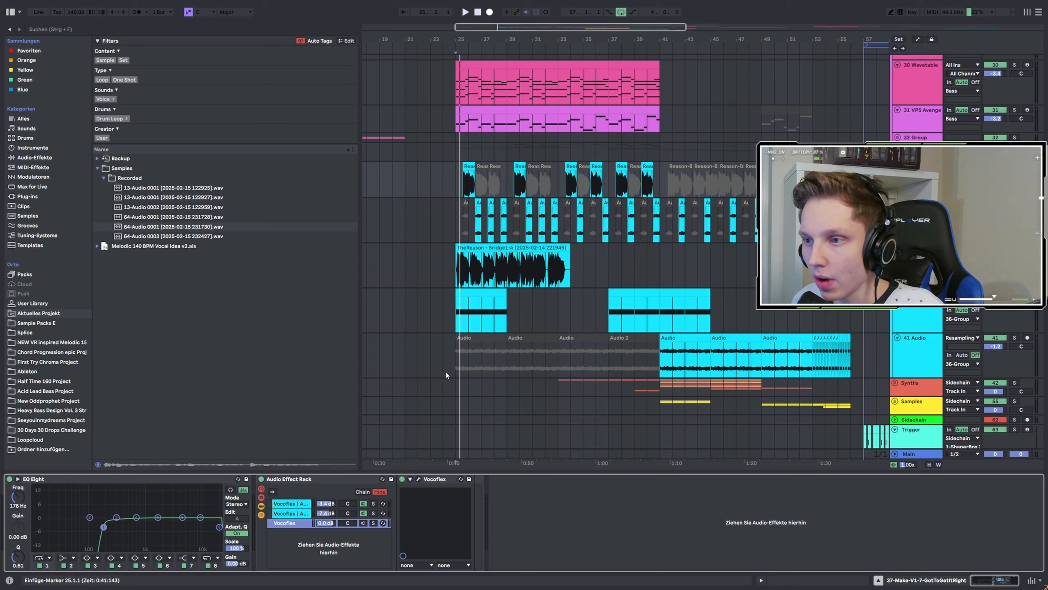
Start playback from the beginning of the vocal section in the arrangement.
{"action": "left_click", "coordinate": [456, 184]}
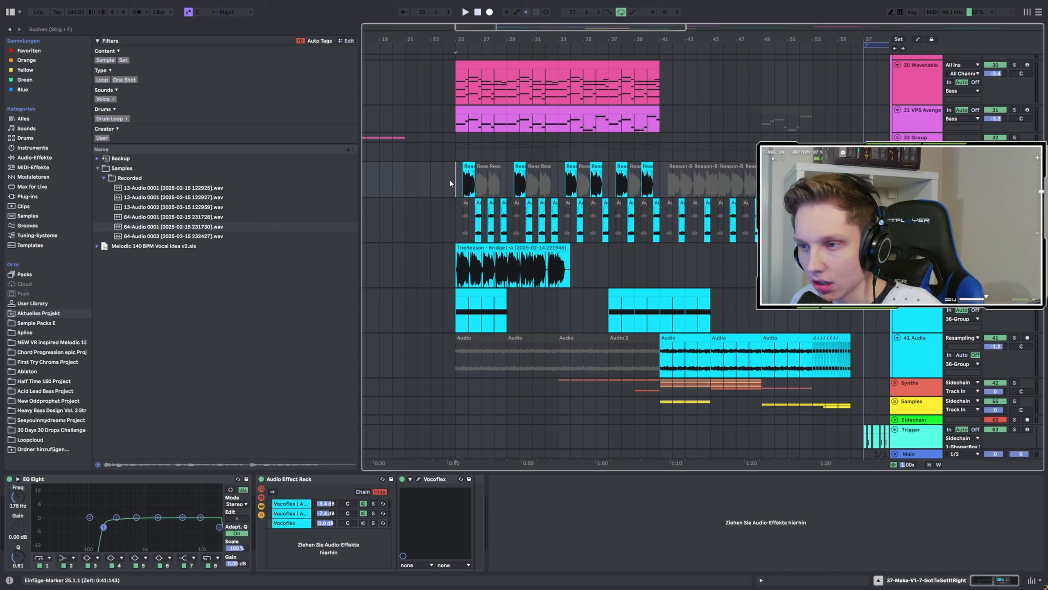
{"action": "key", "text": "space"}
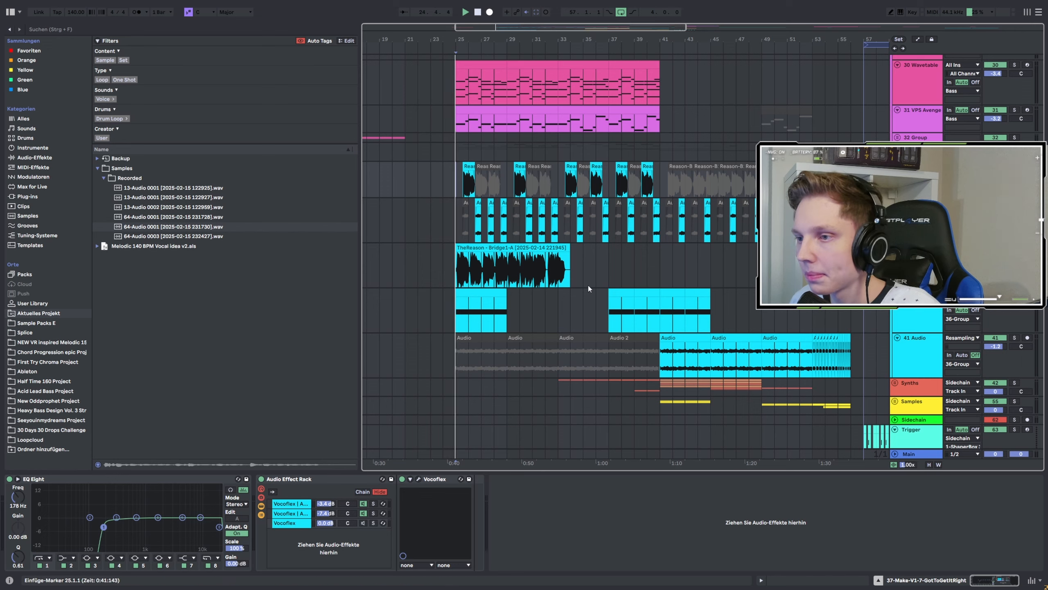
Select the sidechain group track and narrow the browser to enlarge the arrangement view.
{"action": "scroll", "coordinate": [486, 259], "scroll_direction": "up", "scroll_amount": 3}
{"action": "scroll", "coordinate": [482, 258], "scroll_direction": "up", "scroll_amount": 3}
{"action": "scroll", "coordinate": [532, 246], "scroll_direction": "down", "scroll_amount": 3}
{"action": "scroll", "coordinate": [532, 247], "scroll_direction": "down", "scroll_amount": 1}
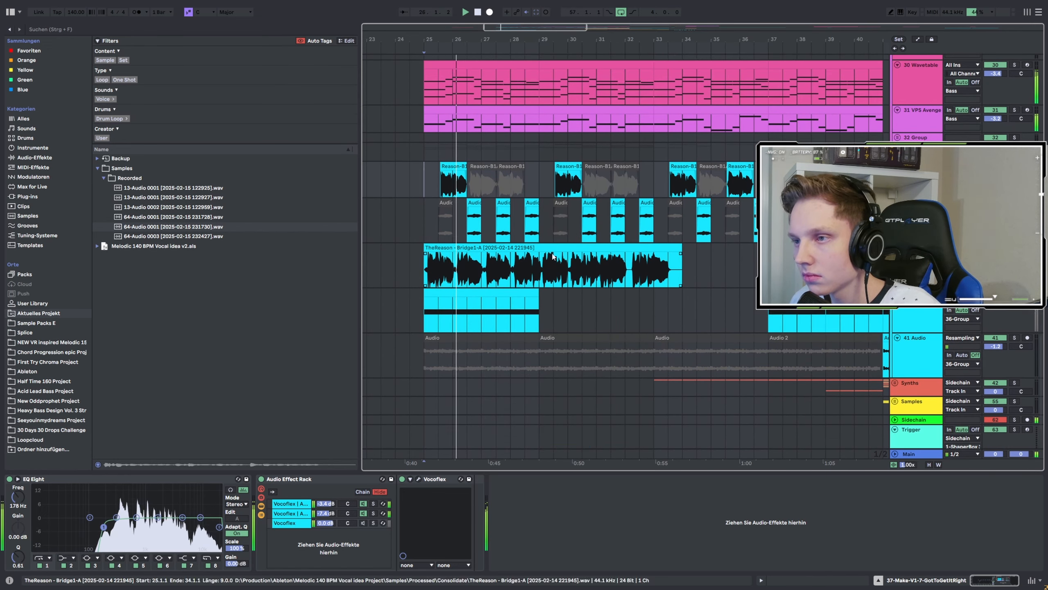
{"action": "scroll", "coordinate": [532, 247], "scroll_direction": "up", "scroll_amount": 1}
{"action": "left_click", "coordinate": [895, 393]}
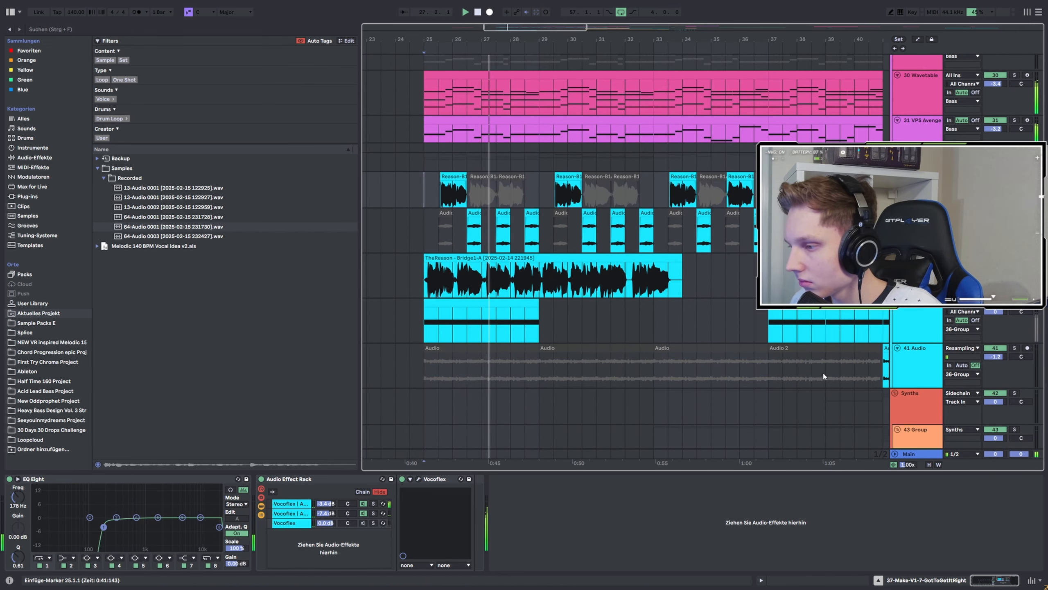
{"action": "left_click_drag", "start_coordinate": [359, 208], "coordinate": [303, 211]}
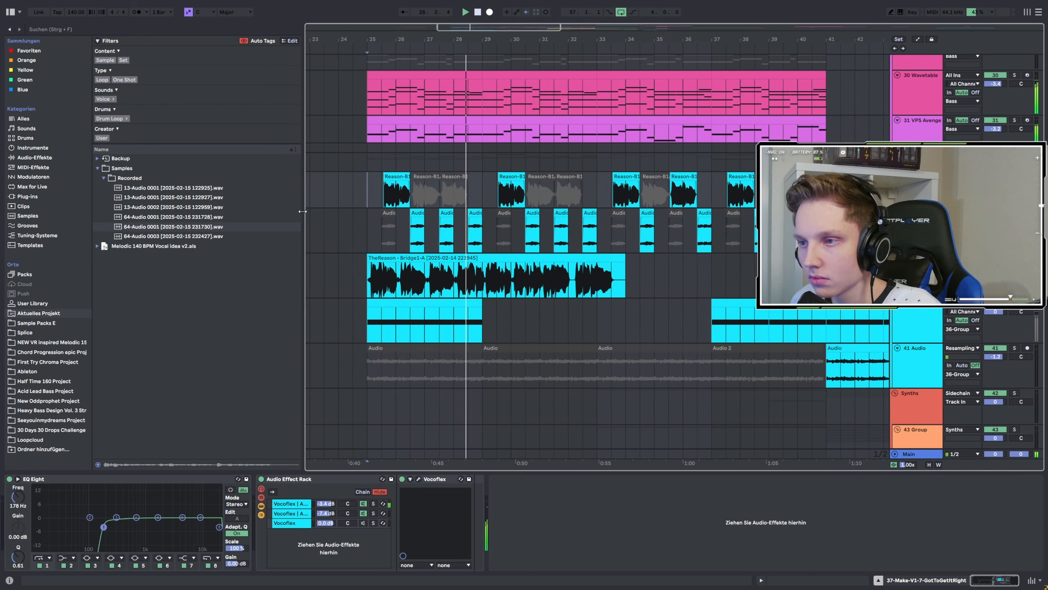
Scroll through the arrangement tracks during playback to review the synth, vocal and audio clips.
{"action": "scroll", "coordinate": [835, 330], "scroll_direction": "down", "scroll_amount": 5}
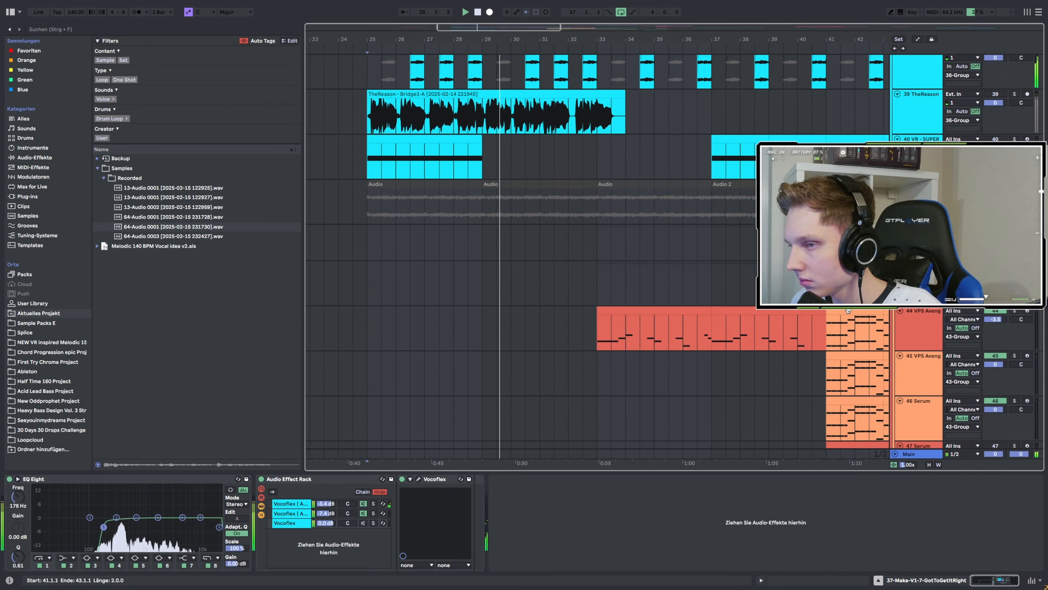
{"action": "scroll", "coordinate": [844, 336], "scroll_direction": "up", "scroll_amount": 5}
{"action": "left_click", "coordinate": [919, 157]}
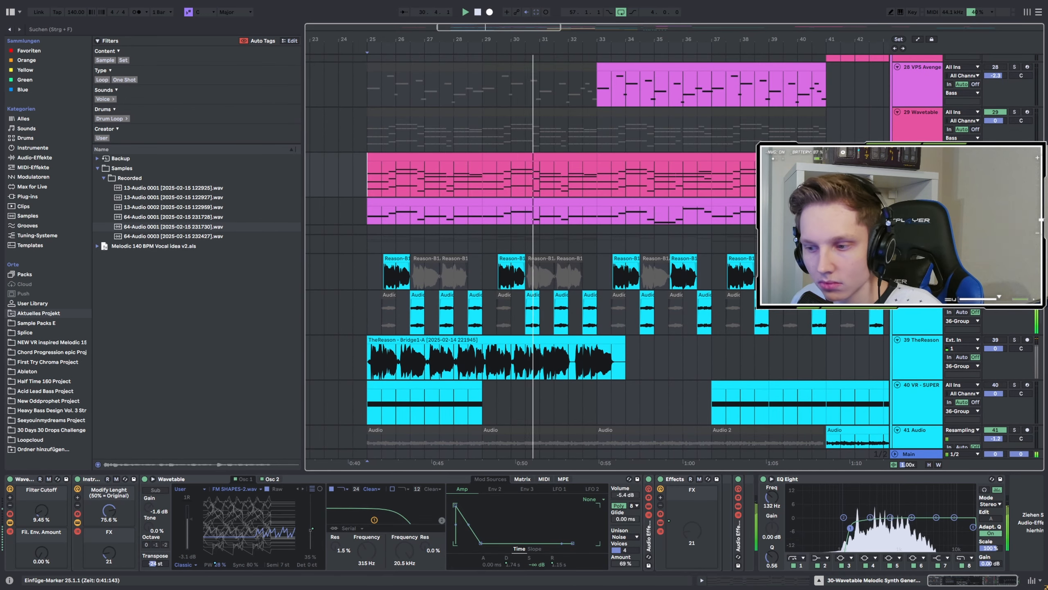
{"action": "scroll", "coordinate": [919, 186], "scroll_direction": "up", "scroll_amount": 2}
{"action": "left_click", "coordinate": [919, 178]}
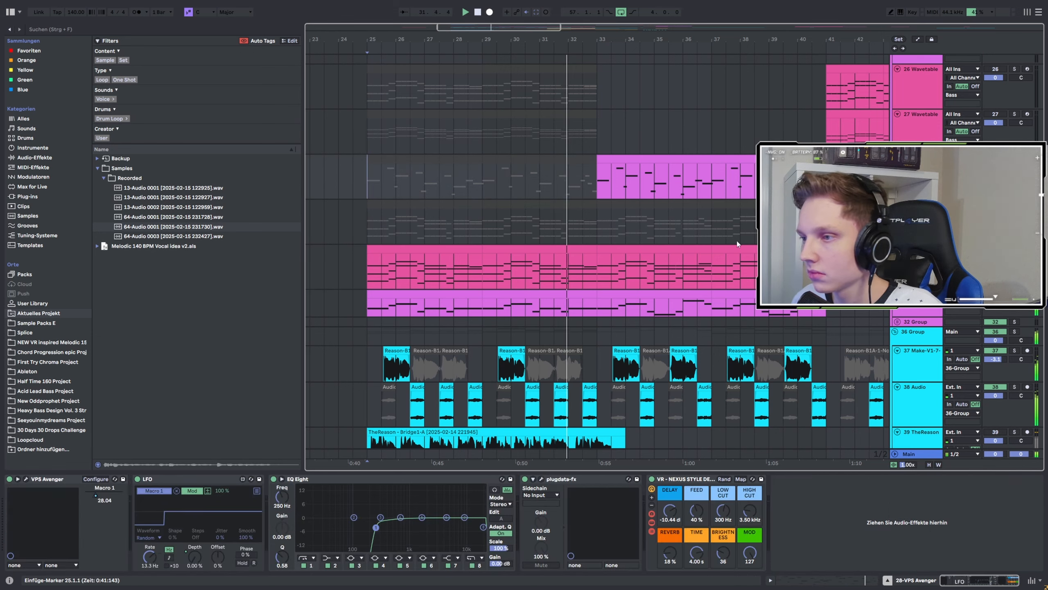
{"action": "scroll", "coordinate": [714, 251], "scroll_direction": "up", "scroll_amount": 6}
{"action": "scroll", "coordinate": [709, 253], "scroll_direction": "down", "scroll_amount": 4}
{"action": "scroll", "coordinate": [724, 243], "scroll_direction": "down", "scroll_amount": 3}
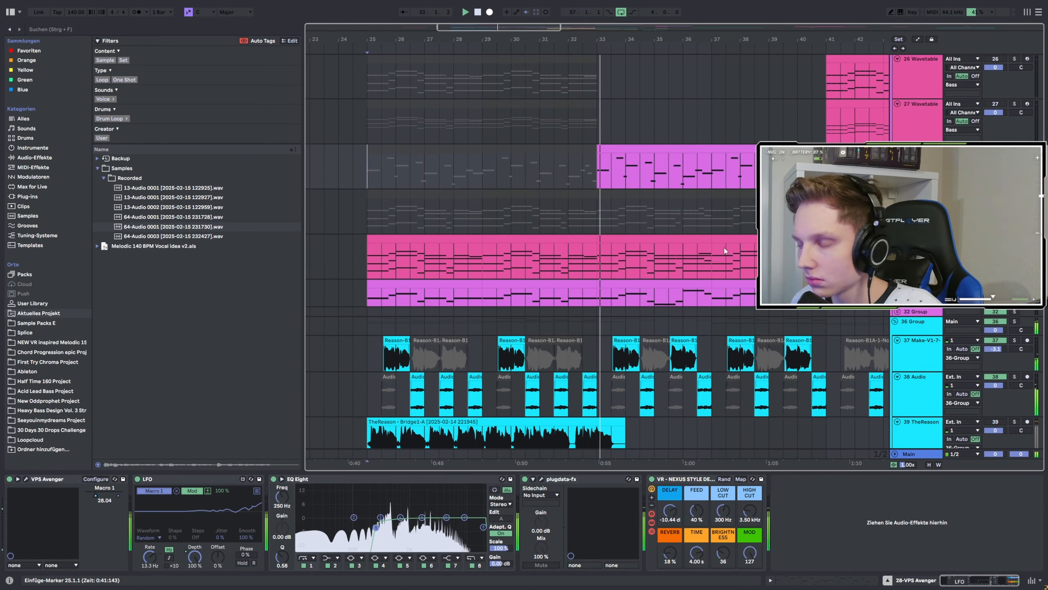
{"action": "scroll", "coordinate": [691, 243], "scroll_direction": "down", "scroll_amount": 2}
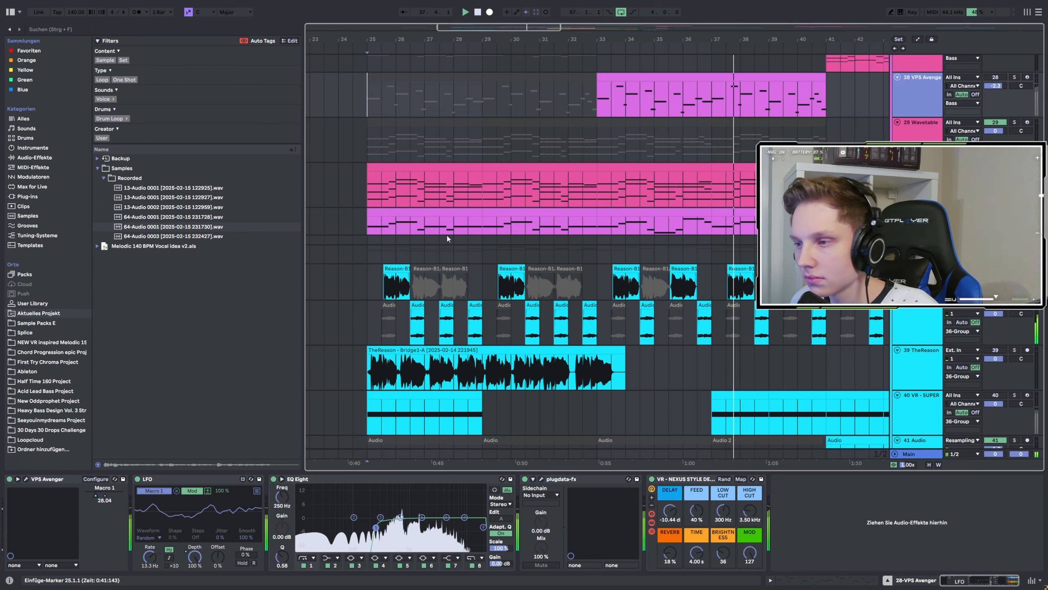
{"action": "scroll", "coordinate": [449, 237], "scroll_direction": "down", "scroll_amount": 3}
{"action": "scroll", "coordinate": [611, 263], "scroll_direction": "up", "scroll_amount": 3}
{"action": "scroll", "coordinate": [611, 266], "scroll_direction": "down", "scroll_amount": 3}
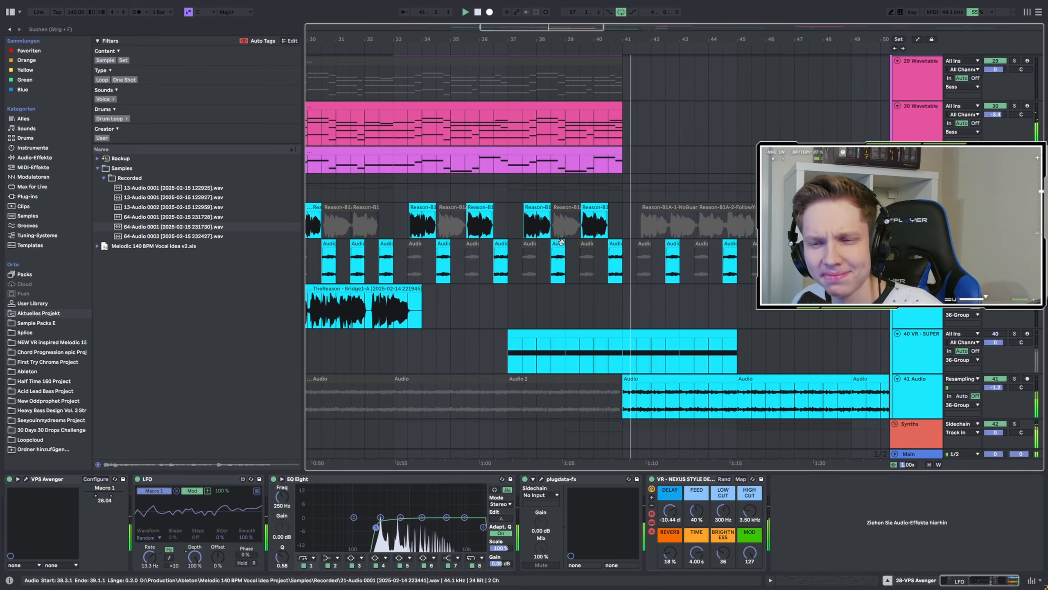
{"action": "scroll", "coordinate": [559, 245], "scroll_direction": "down", "scroll_amount": 4}
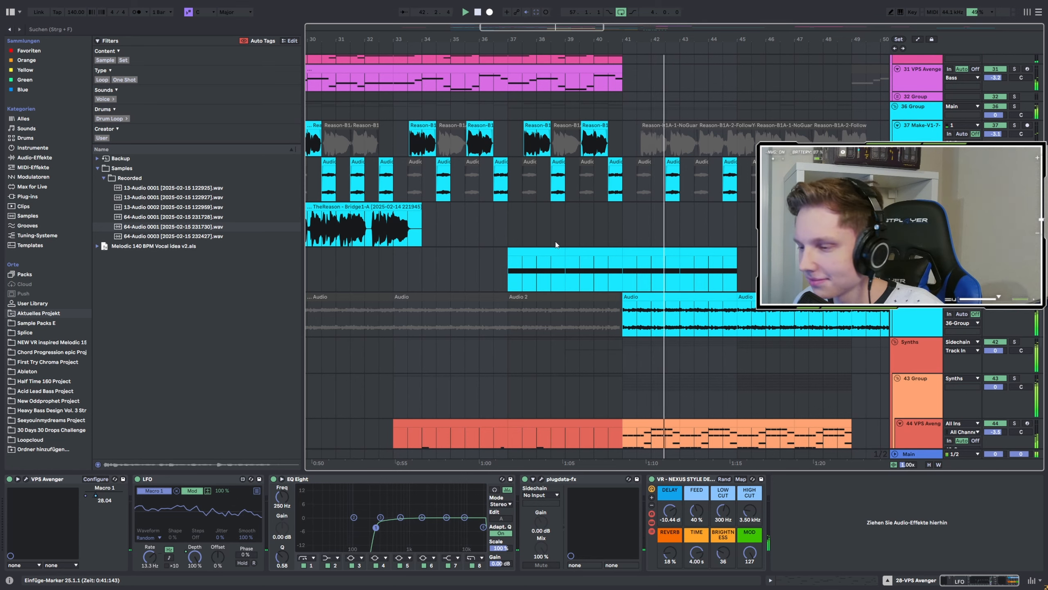
{"action": "scroll", "coordinate": [544, 247], "scroll_direction": "down", "scroll_amount": 3}
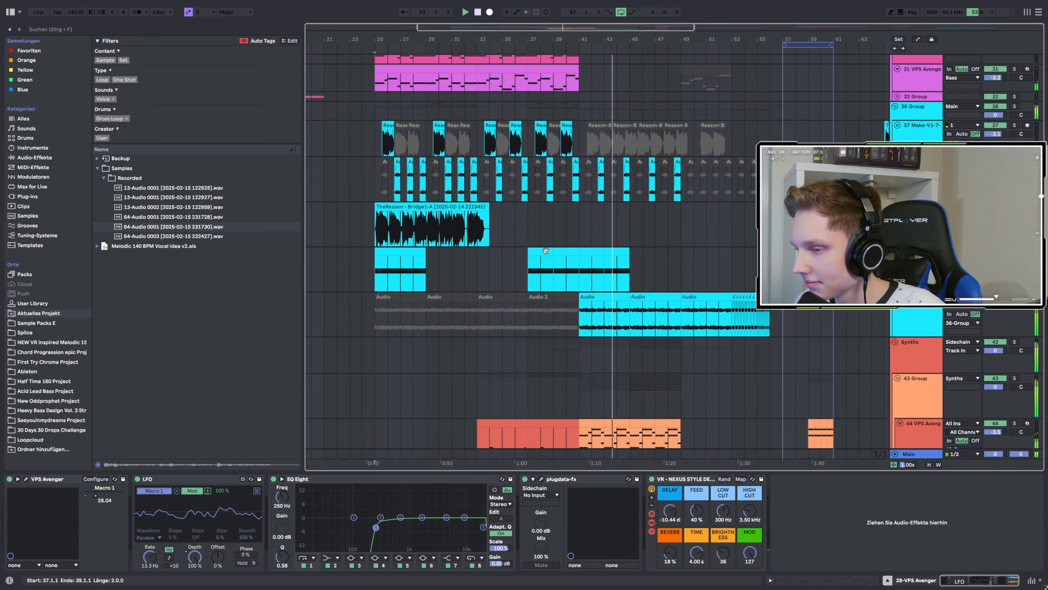
{"action": "scroll", "coordinate": [591, 253], "scroll_direction": "down", "scroll_amount": 4}
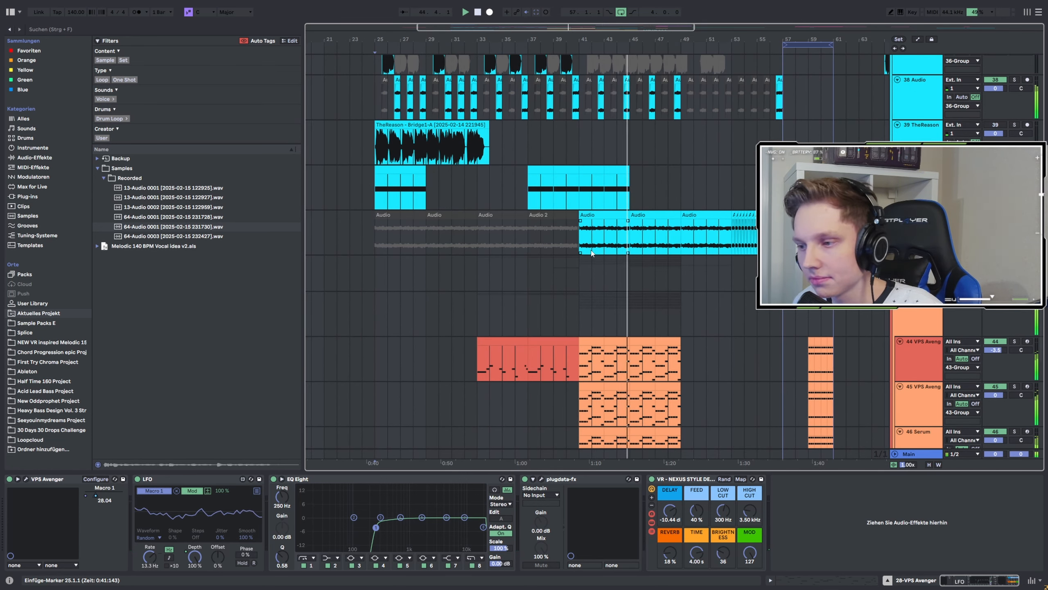
{"action": "scroll", "coordinate": [590, 252], "scroll_direction": "down", "scroll_amount": 4}
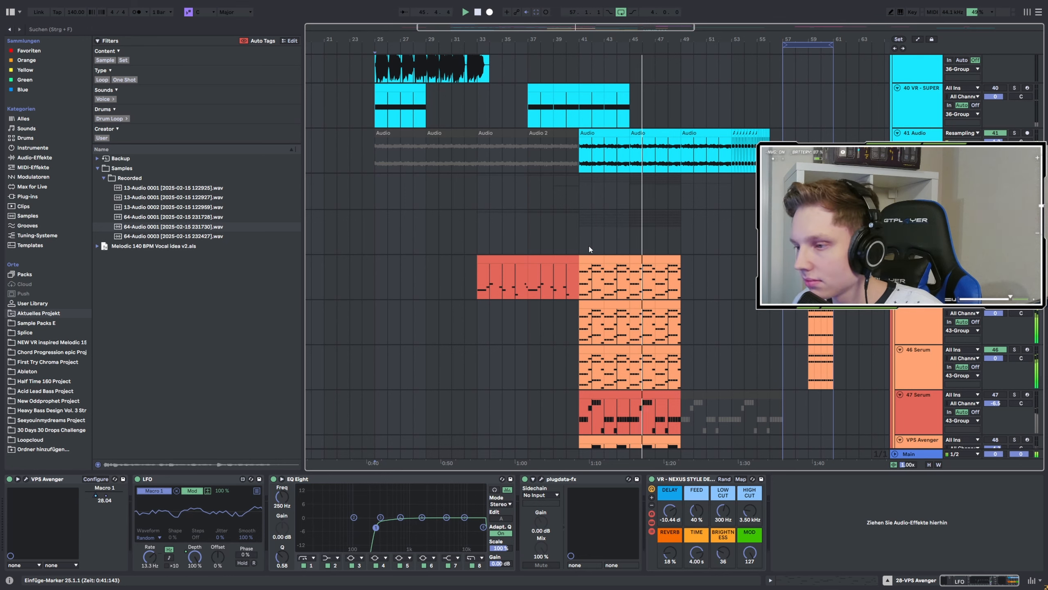
{"action": "scroll", "coordinate": [590, 250], "scroll_direction": "down", "scroll_amount": 2}
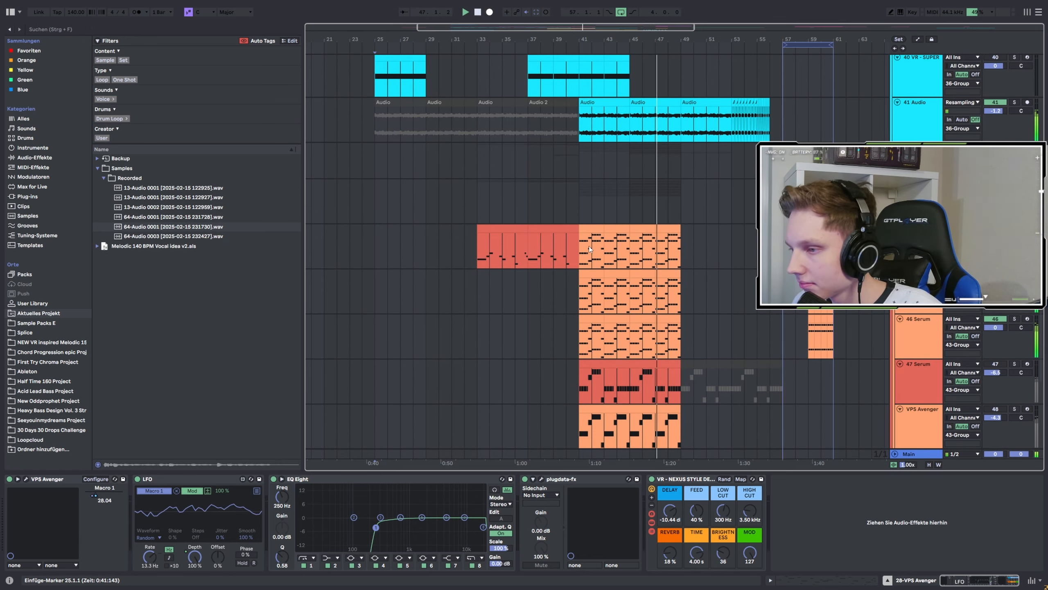
{"action": "scroll", "coordinate": [589, 246], "scroll_direction": "up", "scroll_amount": 5}
{"action": "scroll", "coordinate": [589, 247], "scroll_direction": "up", "scroll_amount": 4}
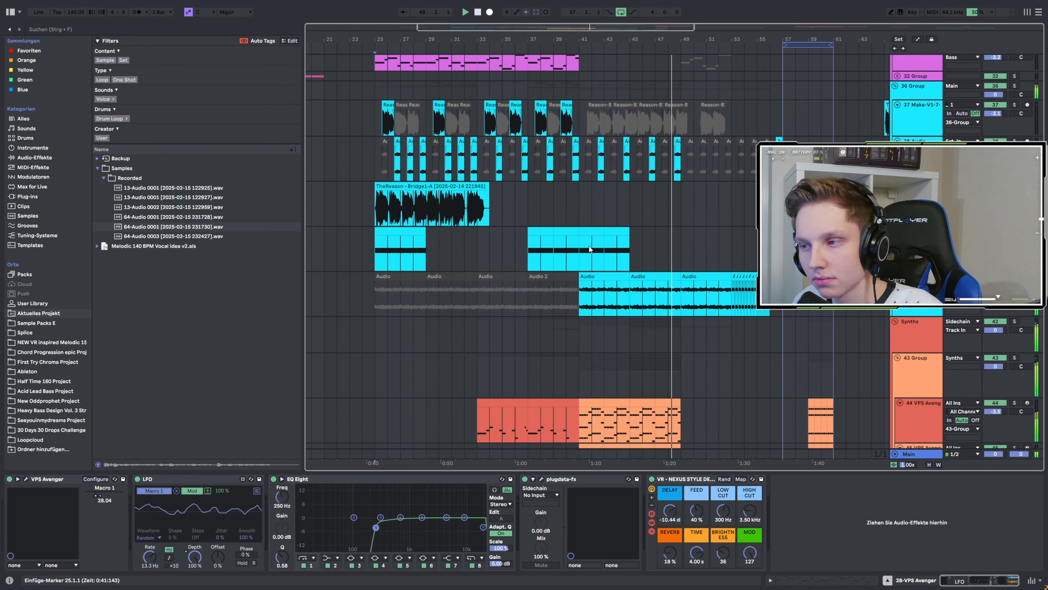
{"action": "scroll", "coordinate": [375, 186], "scroll_direction": "up", "scroll_amount": 2}
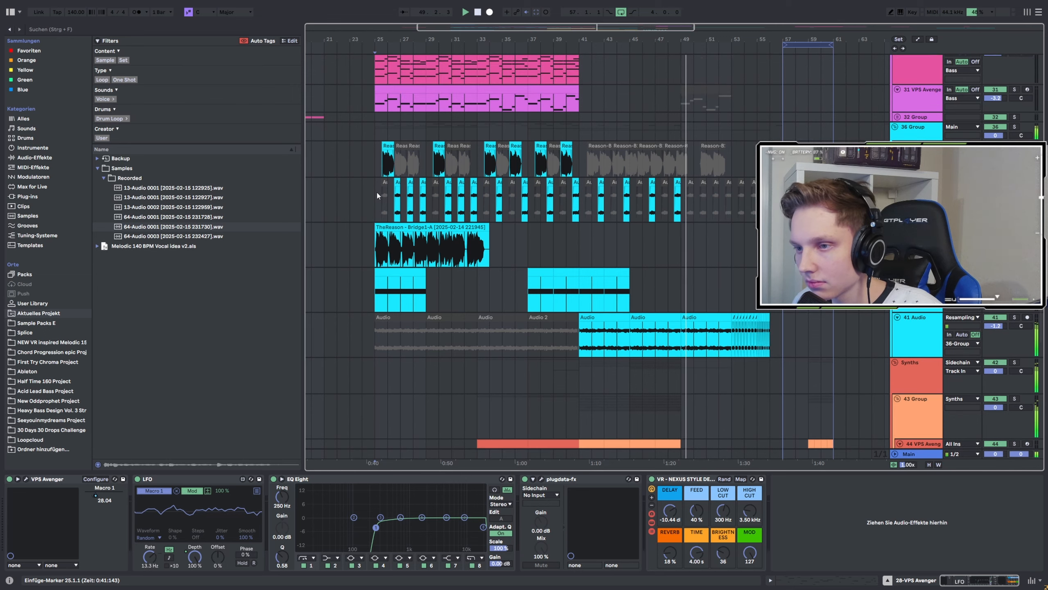
Select the vocal chop track and zoom into its Reason vocal clips.
{"action": "left_click", "coordinate": [377, 190]}
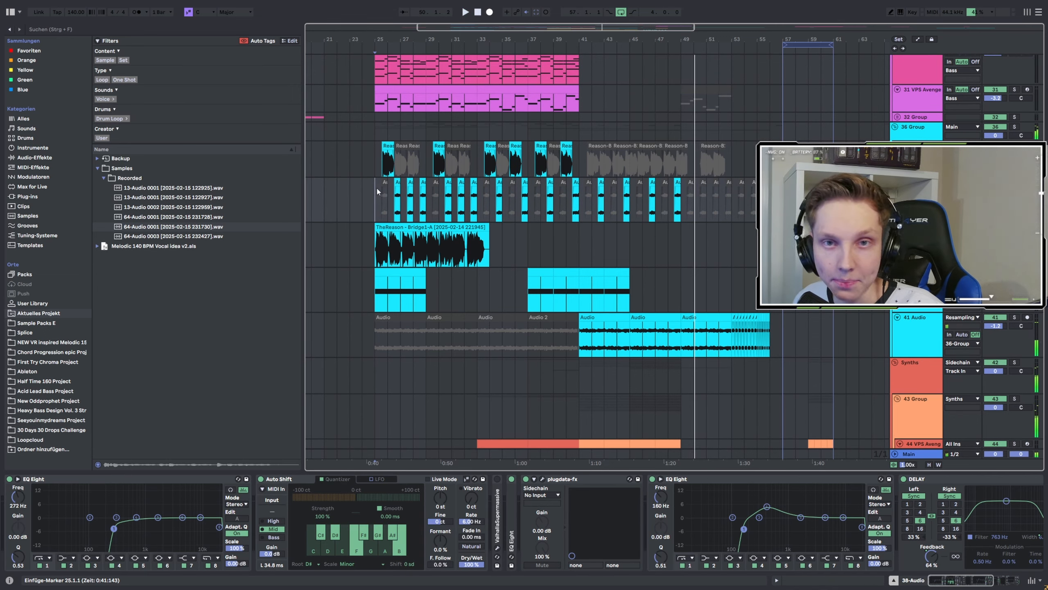
{"action": "scroll", "coordinate": [376, 185], "scroll_direction": "up", "scroll_amount": 4}
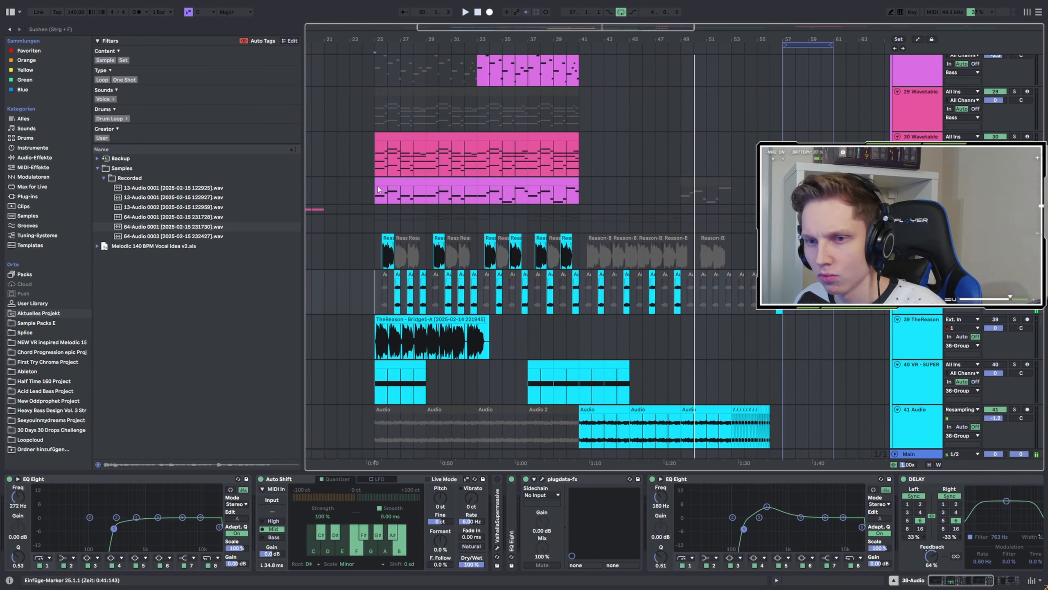
{"action": "scroll", "coordinate": [372, 198], "scroll_direction": "up", "scroll_amount": 3}
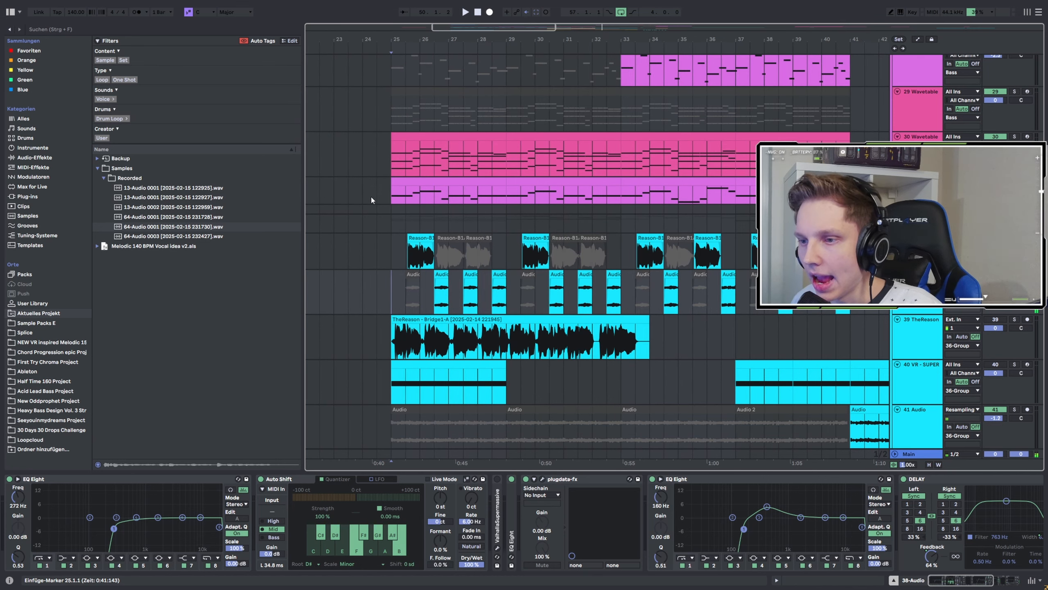
{"action": "left_click", "coordinate": [406, 250]}
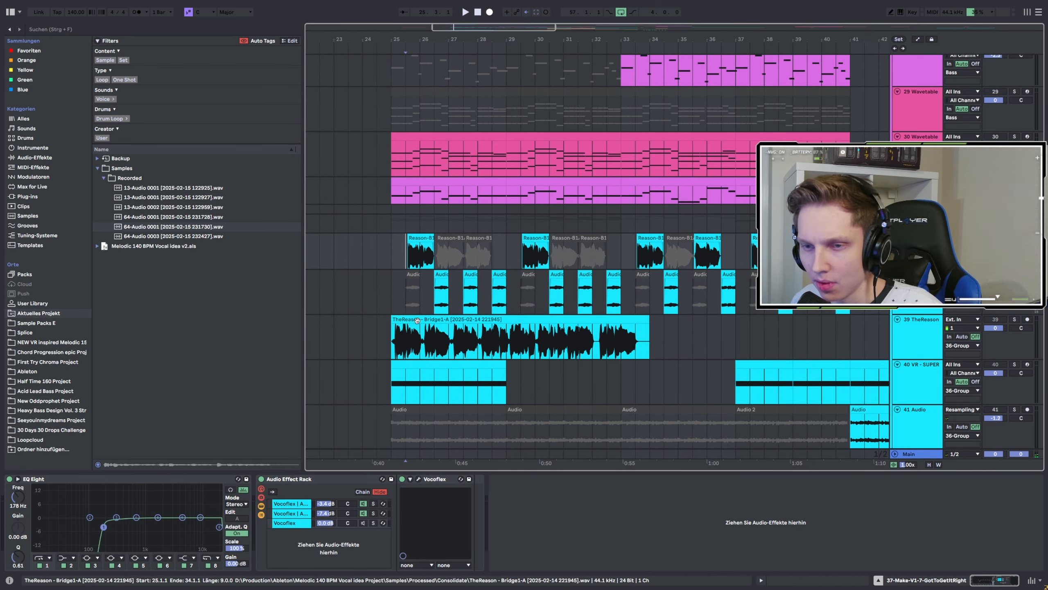
{"action": "scroll", "coordinate": [409, 252], "scroll_direction": "up", "scroll_amount": 3}
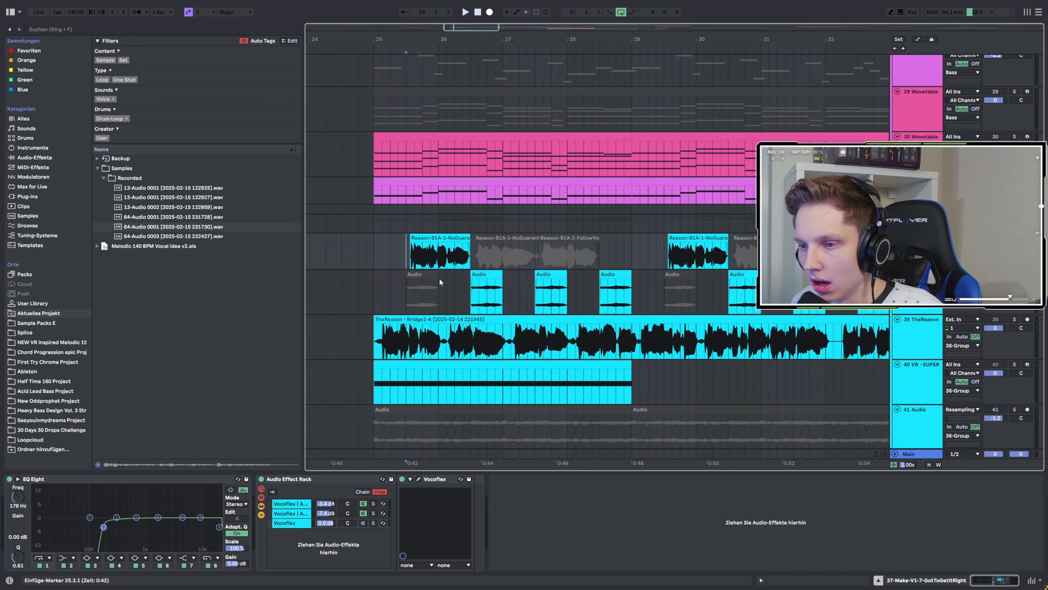
{"action": "scroll", "coordinate": [439, 277], "scroll_direction": "down", "scroll_amount": 3}
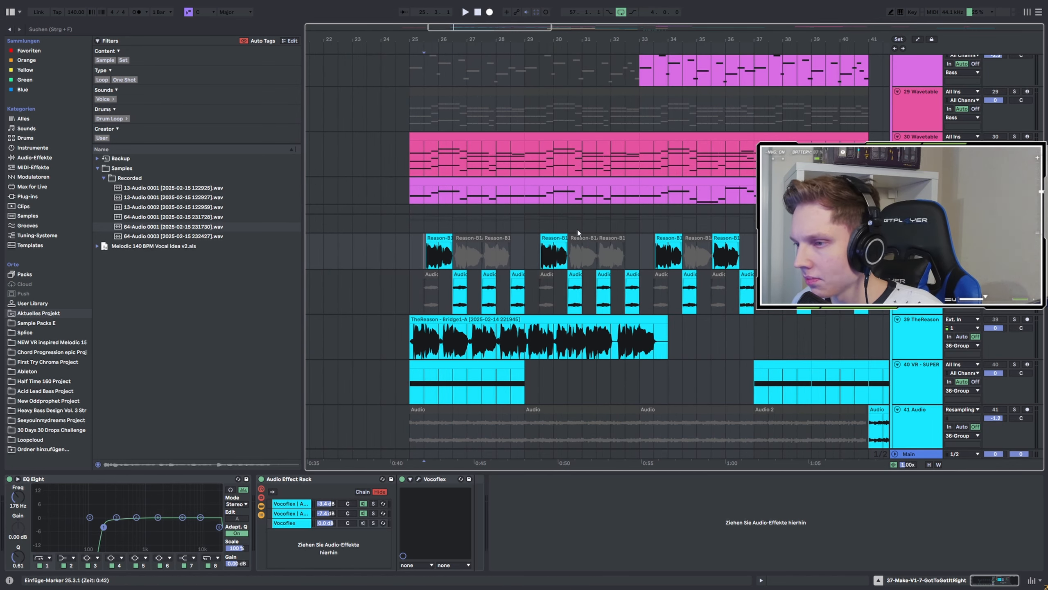
{"action": "scroll", "coordinate": [443, 248], "scroll_direction": "up", "scroll_amount": 3}
Show the Reason-B1A-1-NoGuarantee clip's source sample in the browser.
{"action": "right_click", "coordinate": [440, 243]}
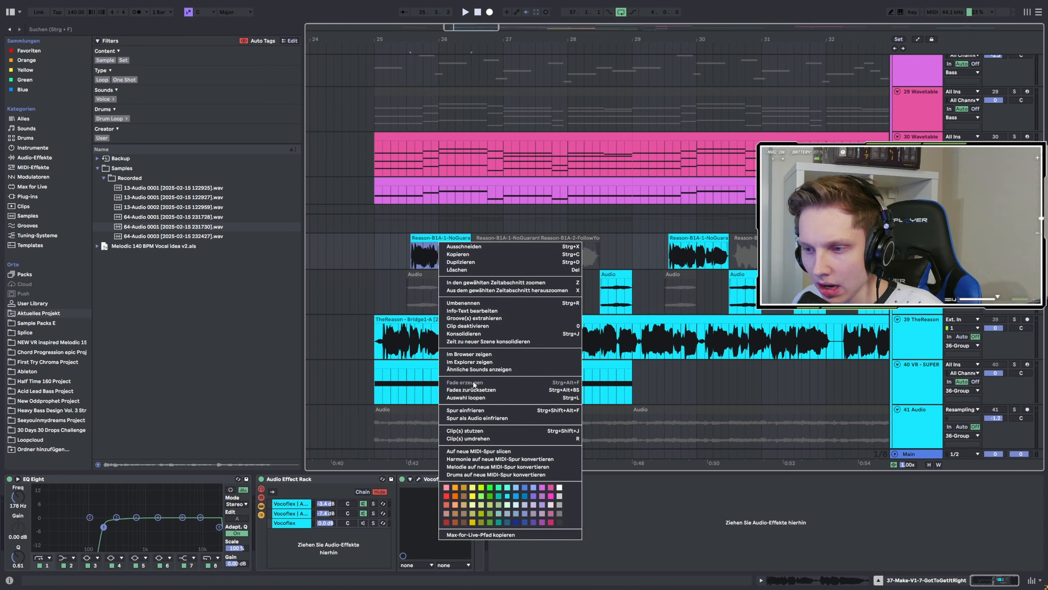
{"action": "left_click", "coordinate": [469, 354]}
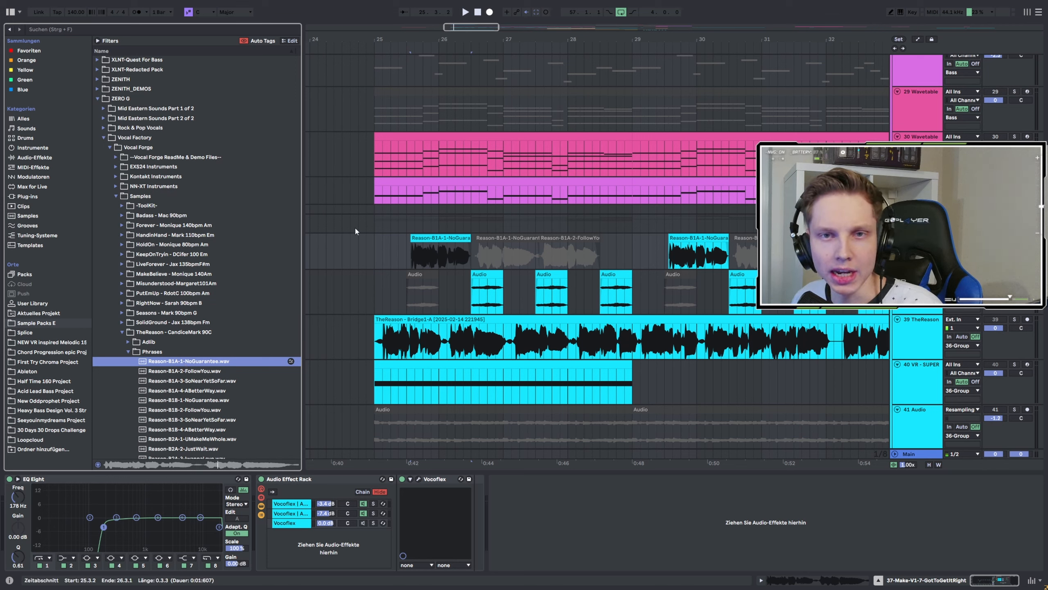
{"action": "left_click", "coordinate": [567, 264]}
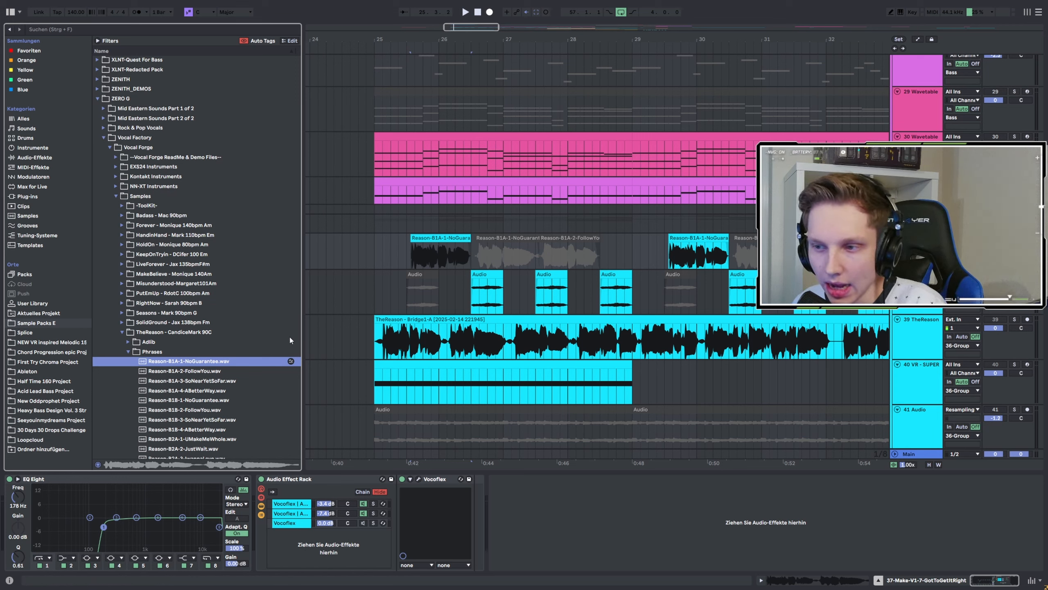
Open the Reason-B1A-1-NoGuarantee clip in the clip detail view and set the insert marker at its start.
{"action": "double_click", "coordinate": [434, 237]}
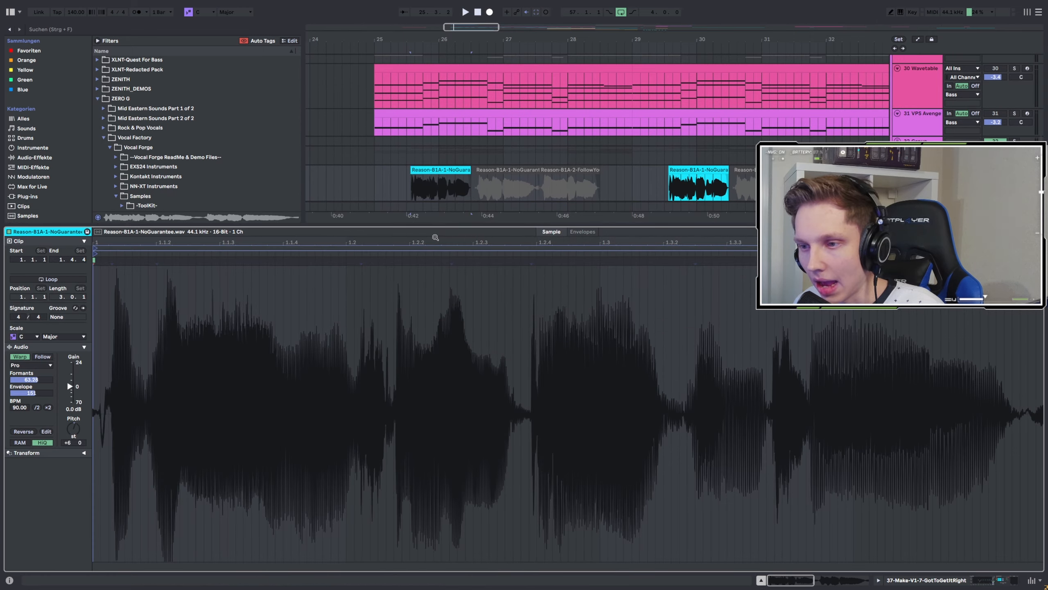
{"action": "scroll", "coordinate": [439, 197], "scroll_direction": "down", "scroll_amount": 1}
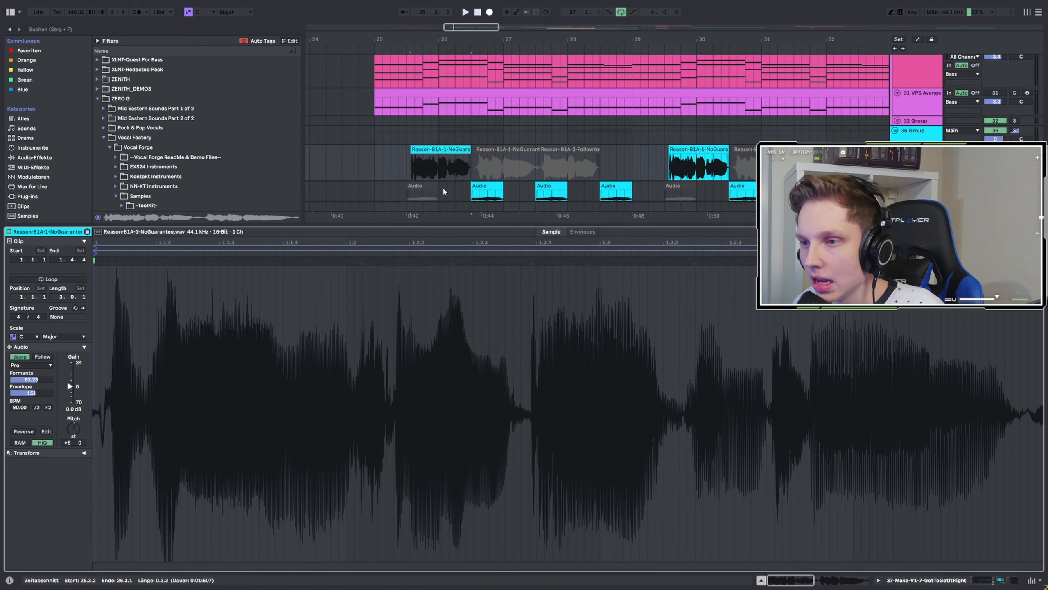
{"action": "left_click", "coordinate": [412, 174]}
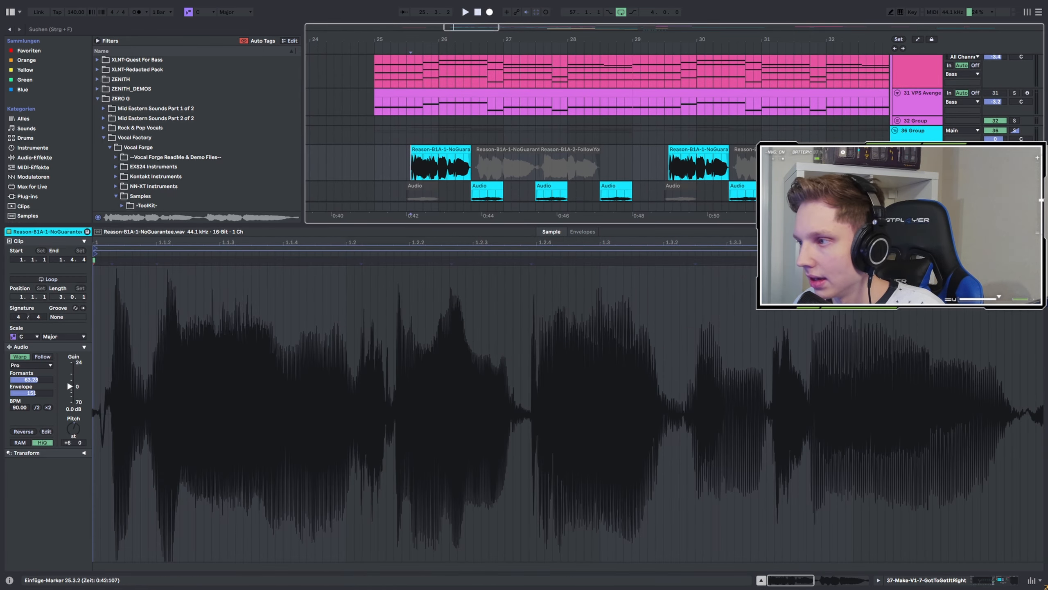
Switch to the track's devices, deactivate the Audio Effect Rack, and play the vocal to compare.
{"action": "key", "text": "shift+Tab"}
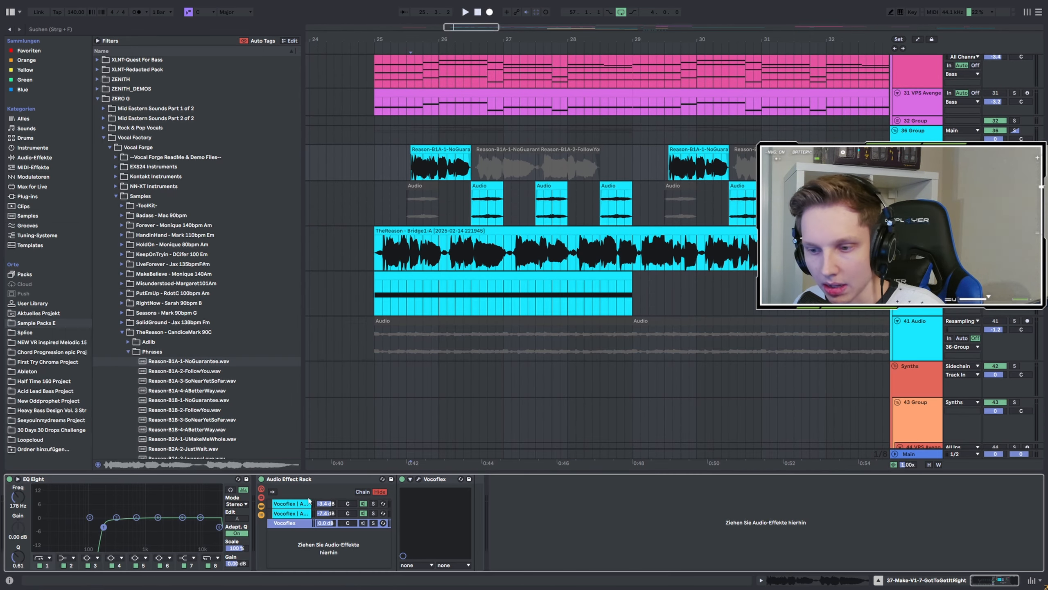
{"action": "left_click", "coordinate": [262, 479]}
{"action": "key", "text": "space"}
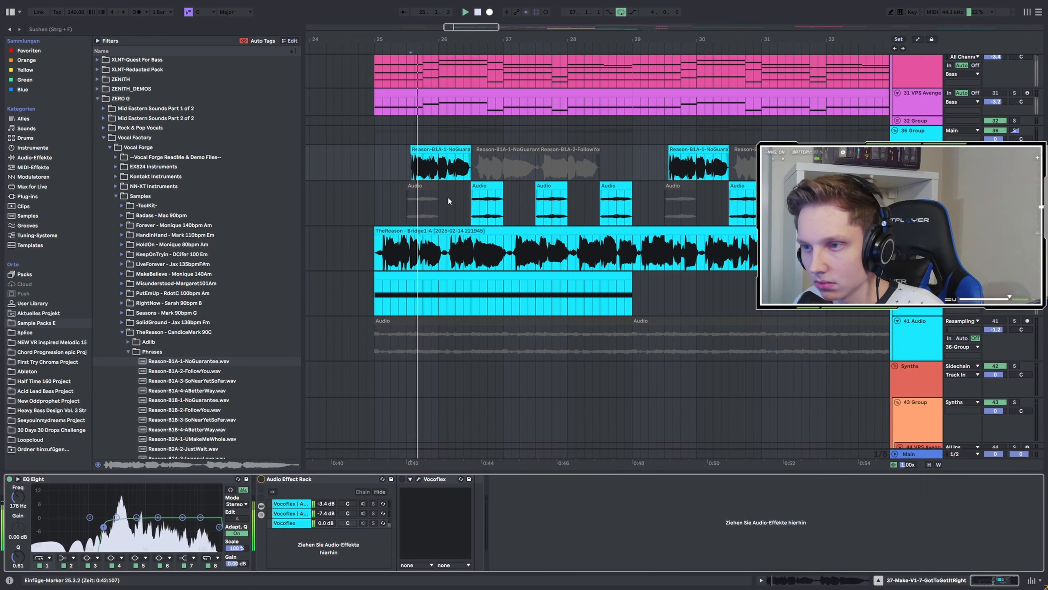
Reopen the vocal clip's details and, during playback, set Formants to 100.00 and raise the Envelope value.
{"action": "double_click", "coordinate": [438, 149]}
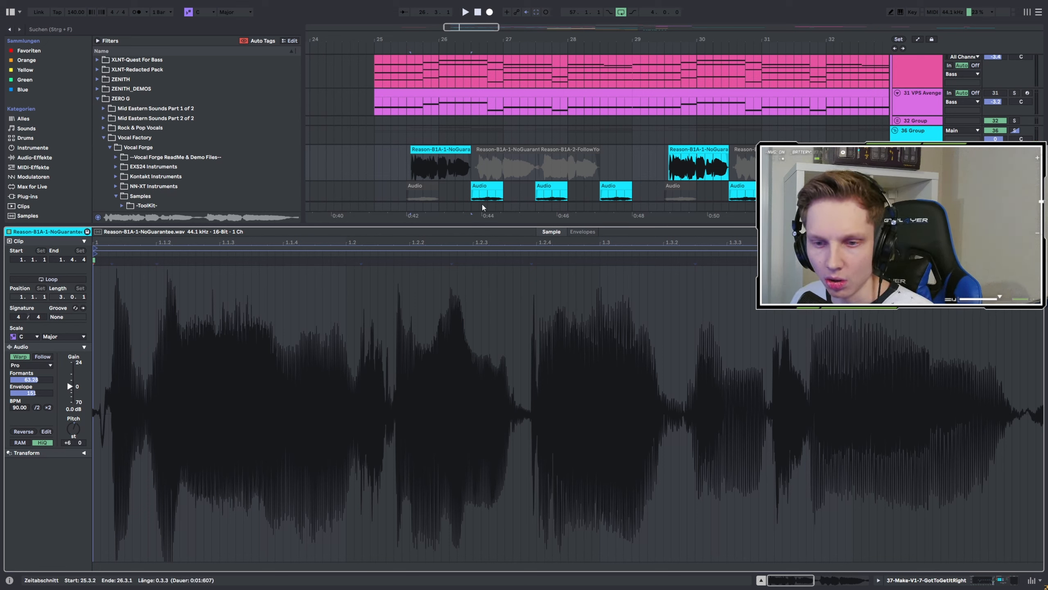
{"action": "key", "text": "space"}
{"action": "left_click_drag", "start_coordinate": [43, 380], "coordinate": [43, 334]}
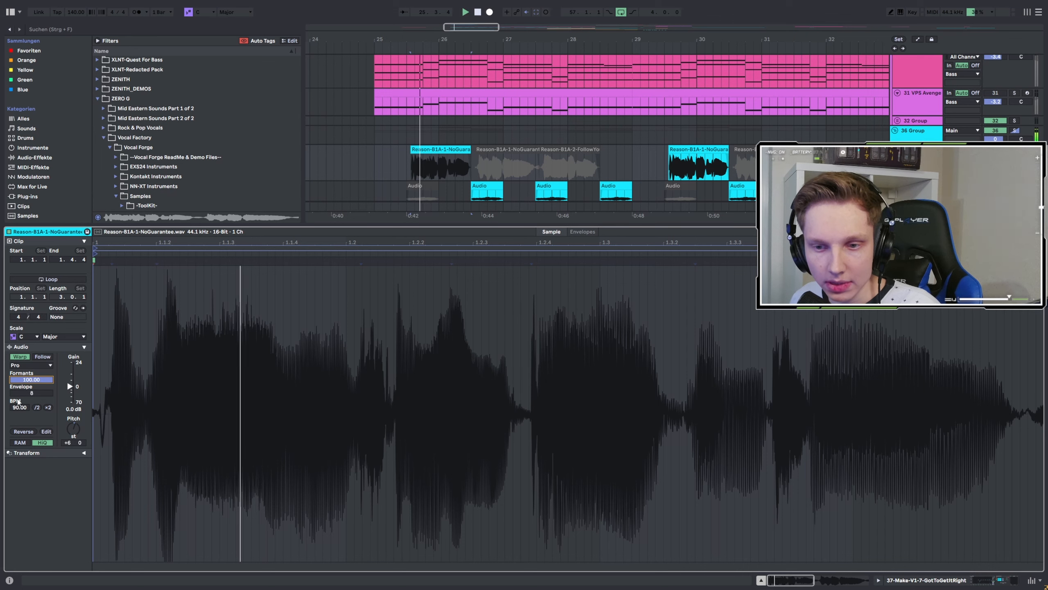
{"action": "left_click_drag", "start_coordinate": [21, 393], "coordinate": [20, 347]}
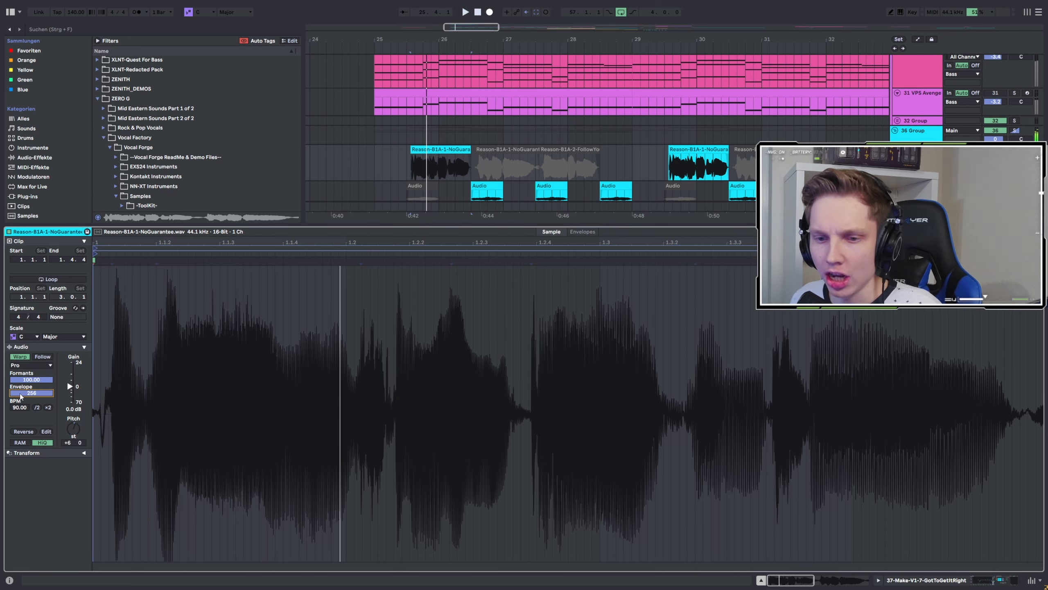
Change the clip's Envelope value, then undo the last three warp setting changes.
{"action": "left_click_drag", "start_coordinate": [20, 396], "coordinate": [21, 438]}
{"action": "key", "text": "ctrl+z"}
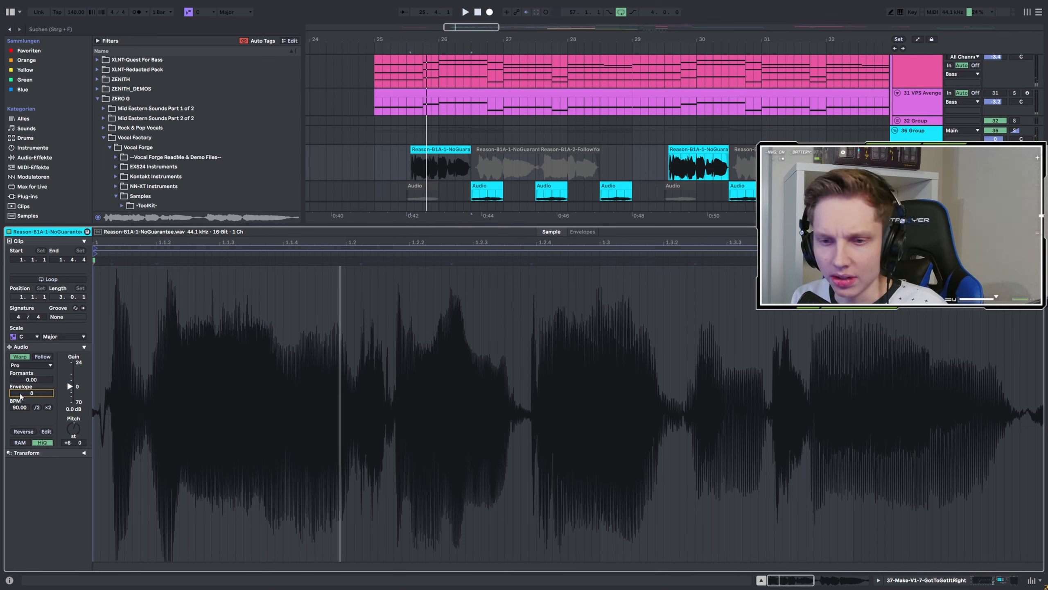
{"action": "key", "text": "ctrl+z"}
{"action": "key", "text": "ctrl+z"}
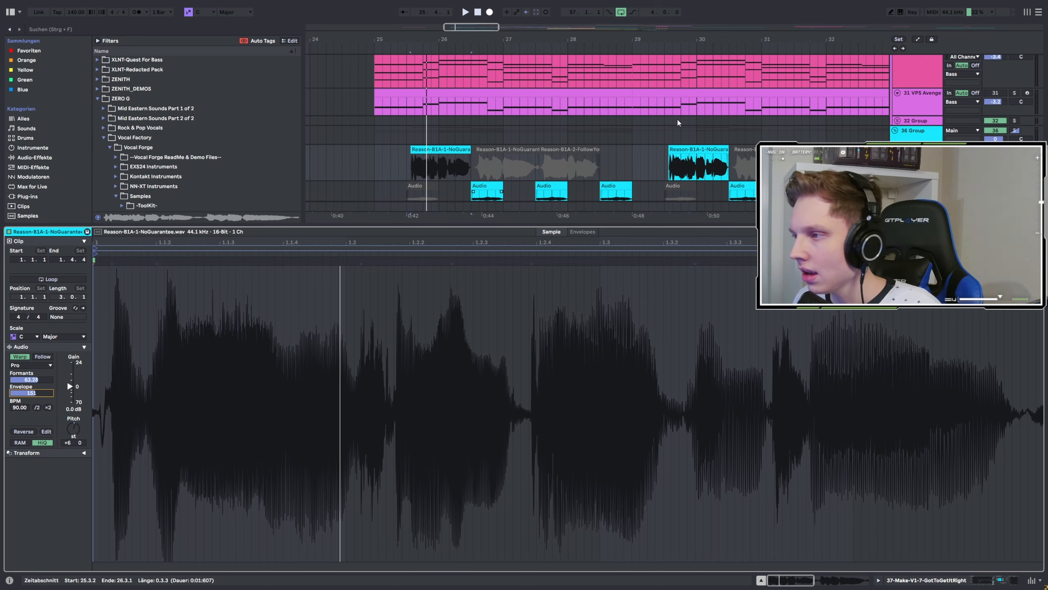
Return to the track's devices, reactivate the Audio Effect Rack, and play the vocal.
{"action": "key", "text": "shift+Tab"}
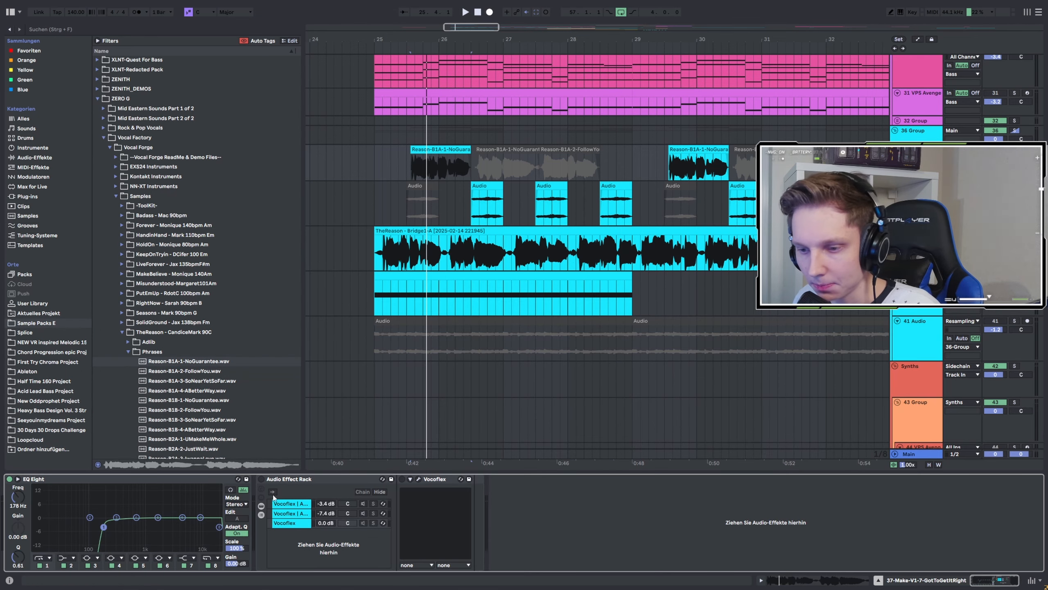
{"action": "left_click", "coordinate": [260, 479]}
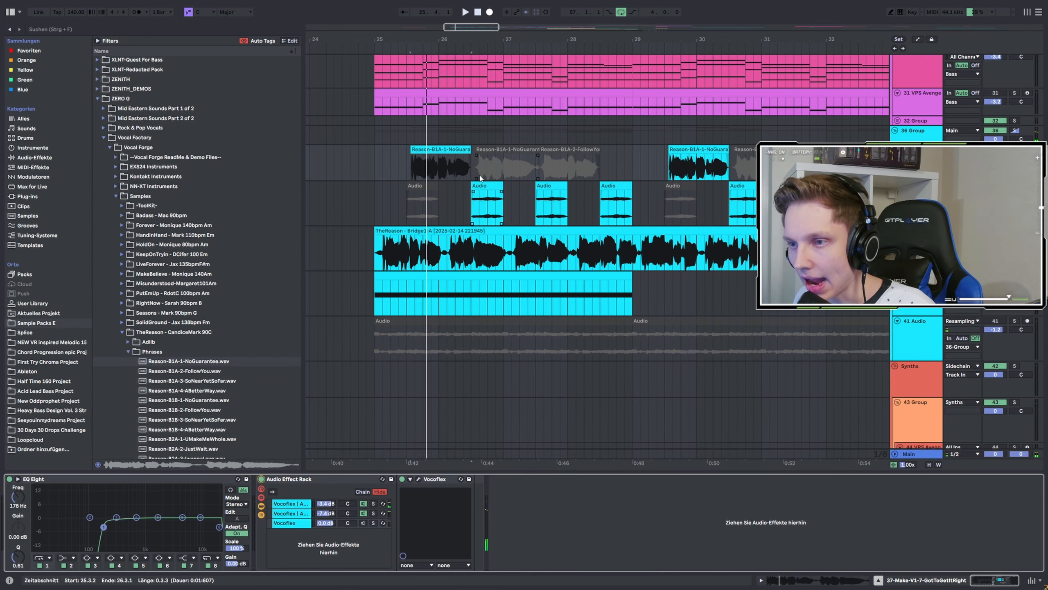
{"action": "key", "text": "space"}
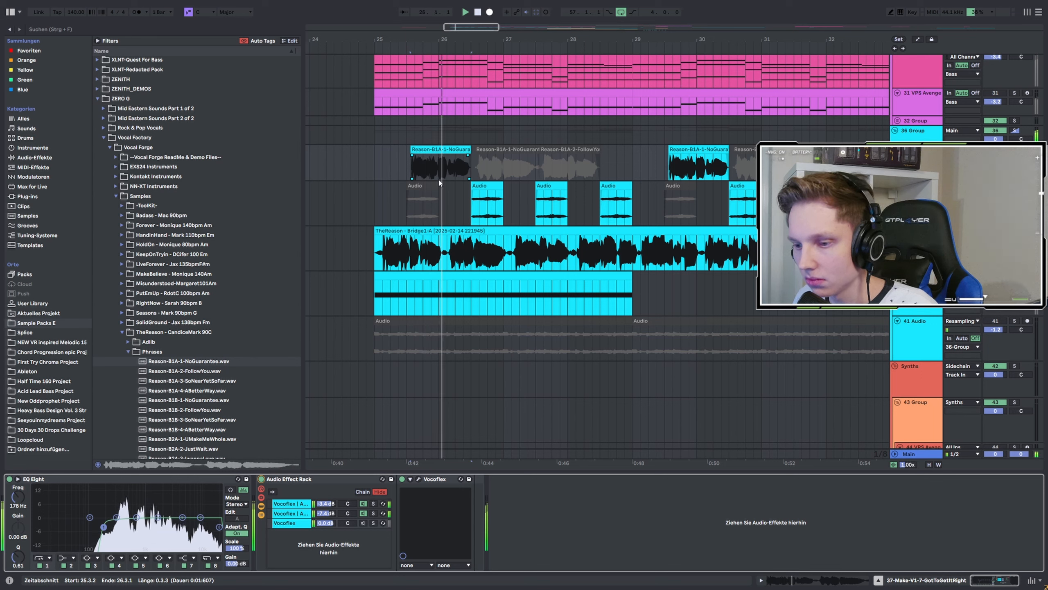
Select the rack's first Vocoflex chain and open its Vocoflex plugin window.
{"action": "left_click", "coordinate": [300, 504]}
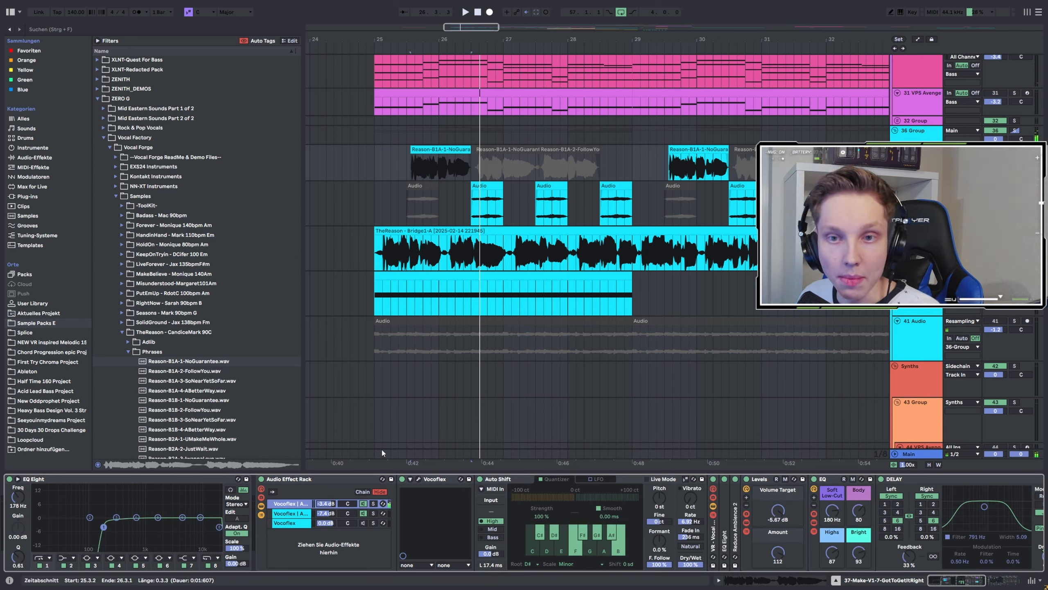
{"action": "left_click", "coordinate": [419, 480]}
{"action": "left_click_drag", "start_coordinate": [333, 127], "coordinate": [616, 174]}
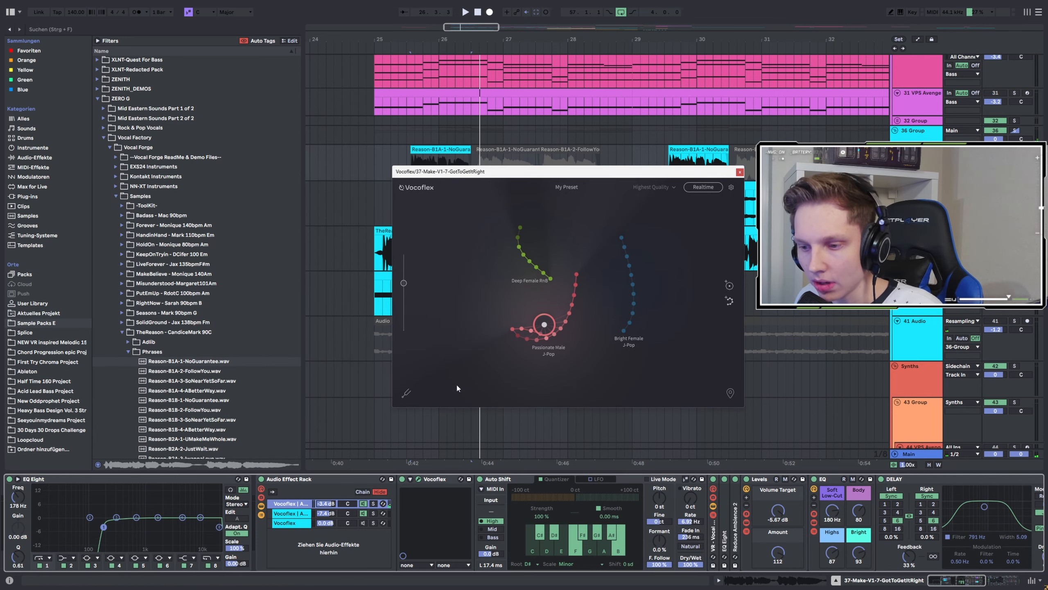
Solo the first Vocoflex chain and play the vocal while reviewing that chain's effect devices.
{"action": "left_click", "coordinate": [374, 503]}
{"action": "key", "text": "space"}
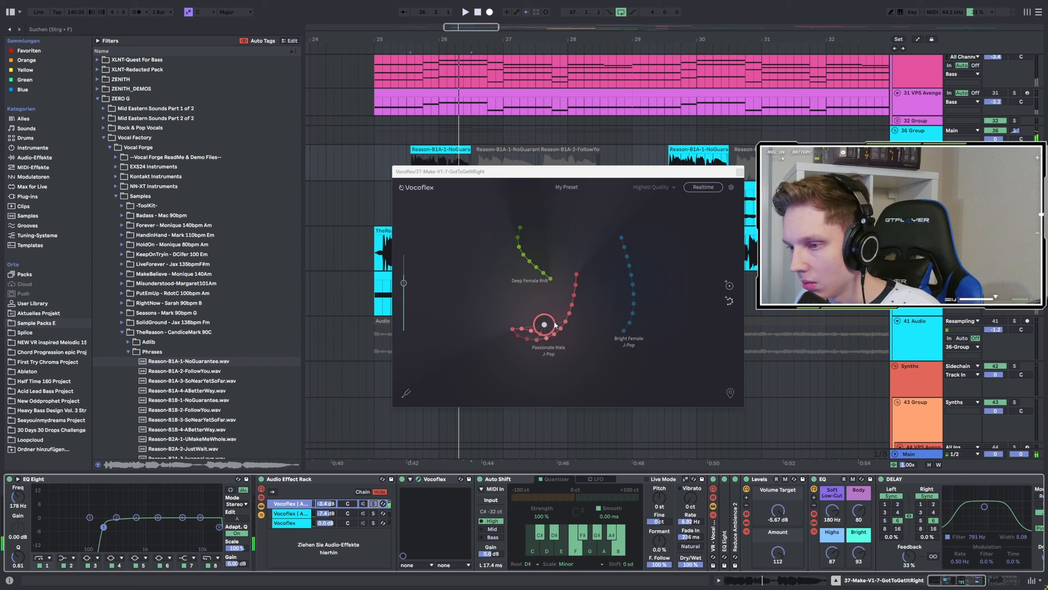
{"action": "key", "text": "space"}
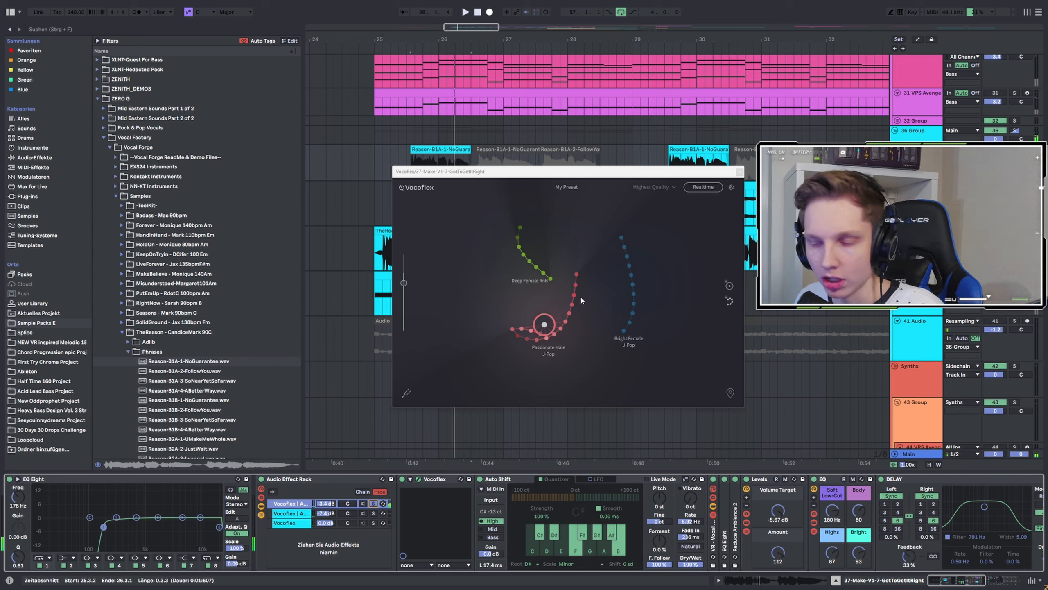
{"action": "key", "text": "space"}
{"action": "key", "text": "space"}
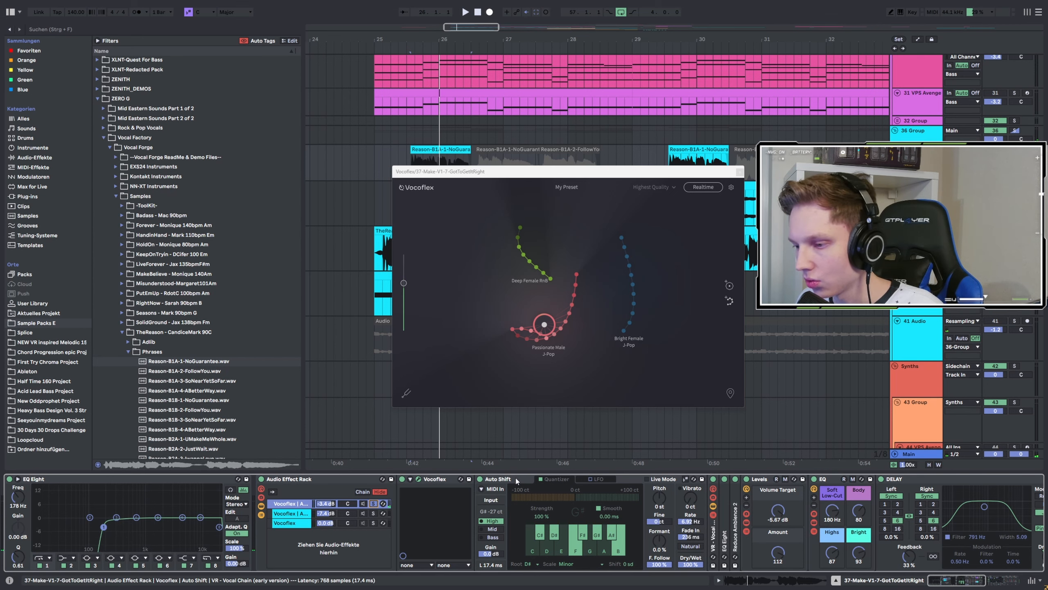
{"action": "left_click", "coordinate": [962, 581]}
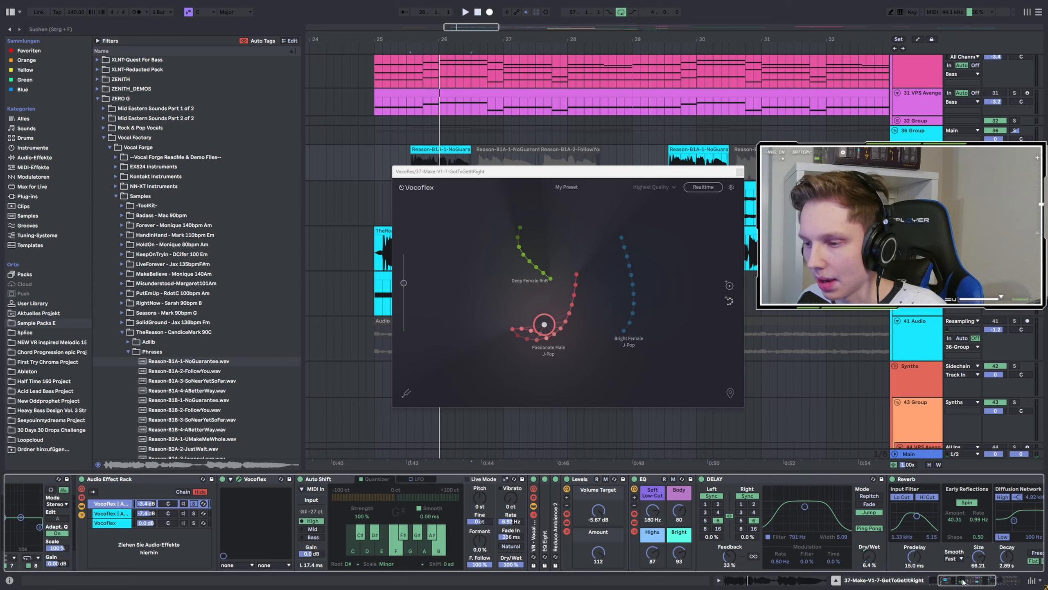
{"action": "left_click_drag", "start_coordinate": [962, 581], "coordinate": [961, 580]}
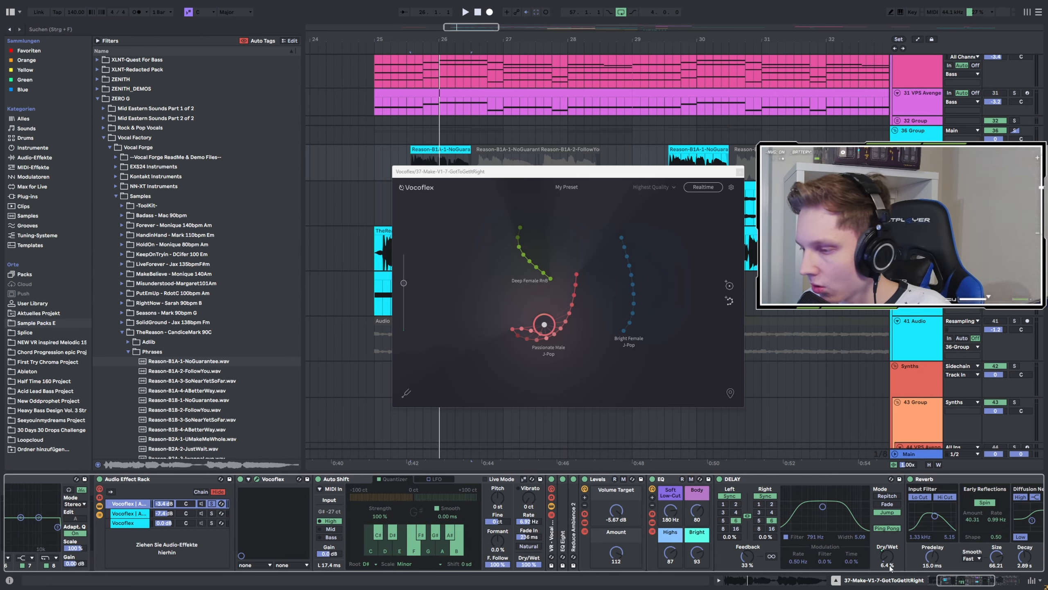
{"action": "mouse_move", "coordinate": [947, 580]}
{"action": "left_mouse_down"}
{"action": "mouse_move", "coordinate": [1002, 586]}
{"action": "mouse_move", "coordinate": [946, 582]}
{"action": "left_mouse_up"}
{"action": "key", "text": "space"}
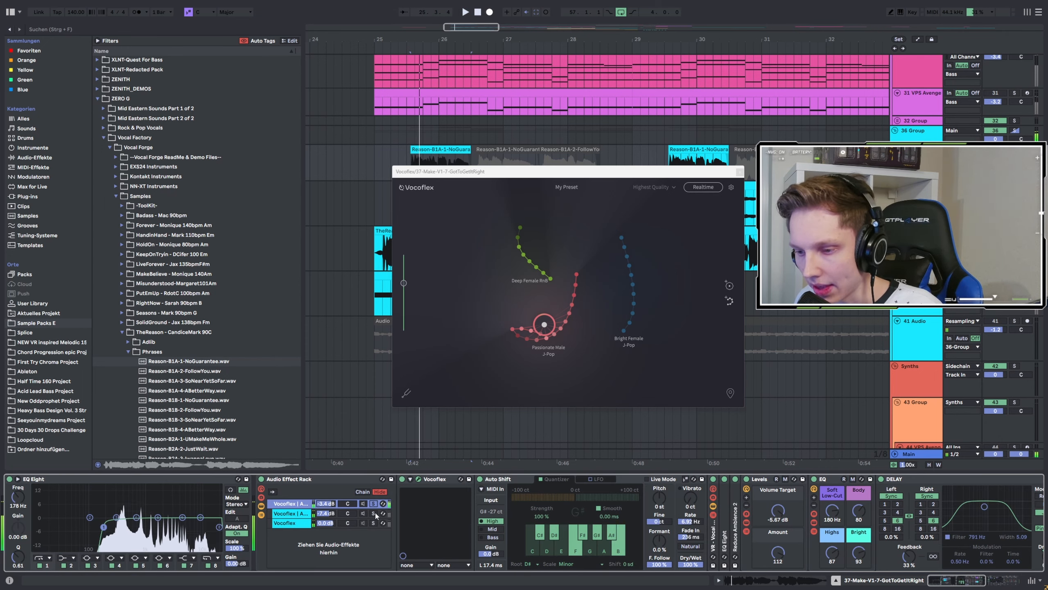
Solo the second Vocoflex chain and open its kHs Haas and Vocoflex plugin windows.
{"action": "left_click", "coordinate": [373, 514]}
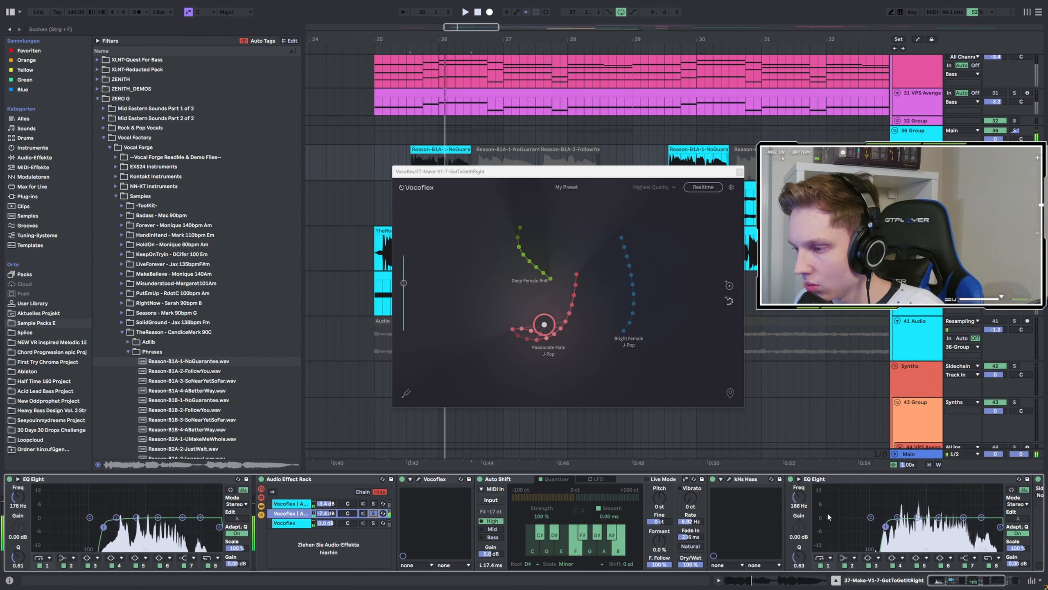
{"action": "left_click_drag", "start_coordinate": [967, 581], "coordinate": [983, 582]}
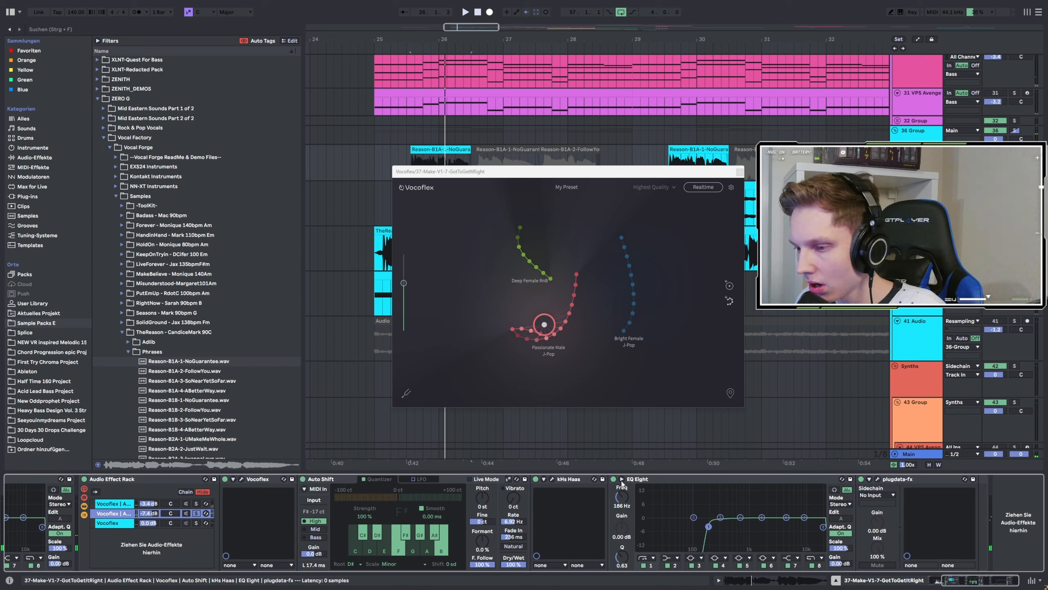
{"action": "left_click", "coordinate": [553, 479]}
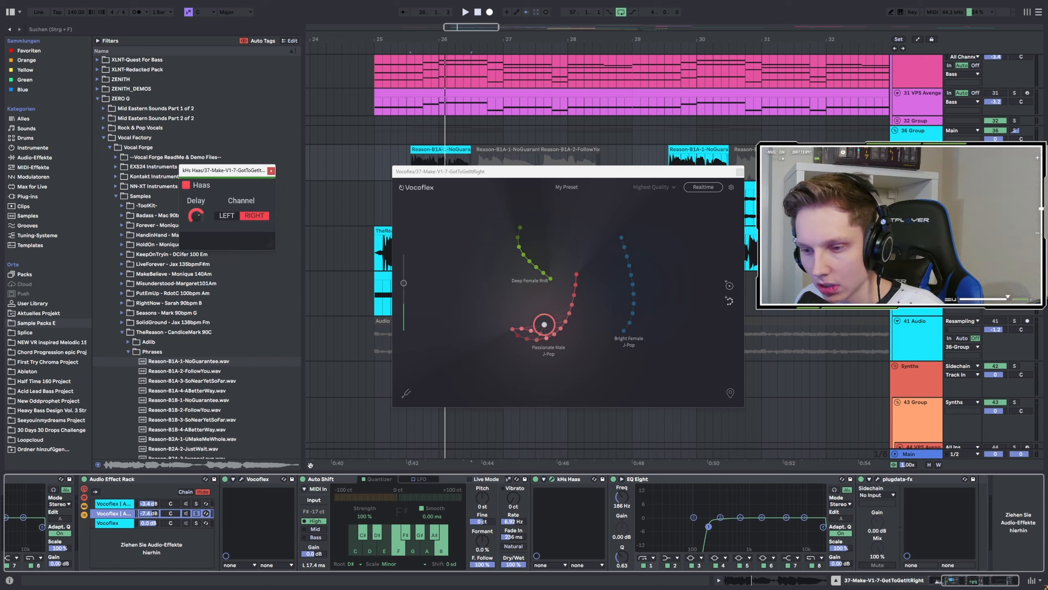
{"action": "left_click", "coordinate": [243, 479]}
{"action": "left_click_drag", "start_coordinate": [264, 100], "coordinate": [413, 106]}
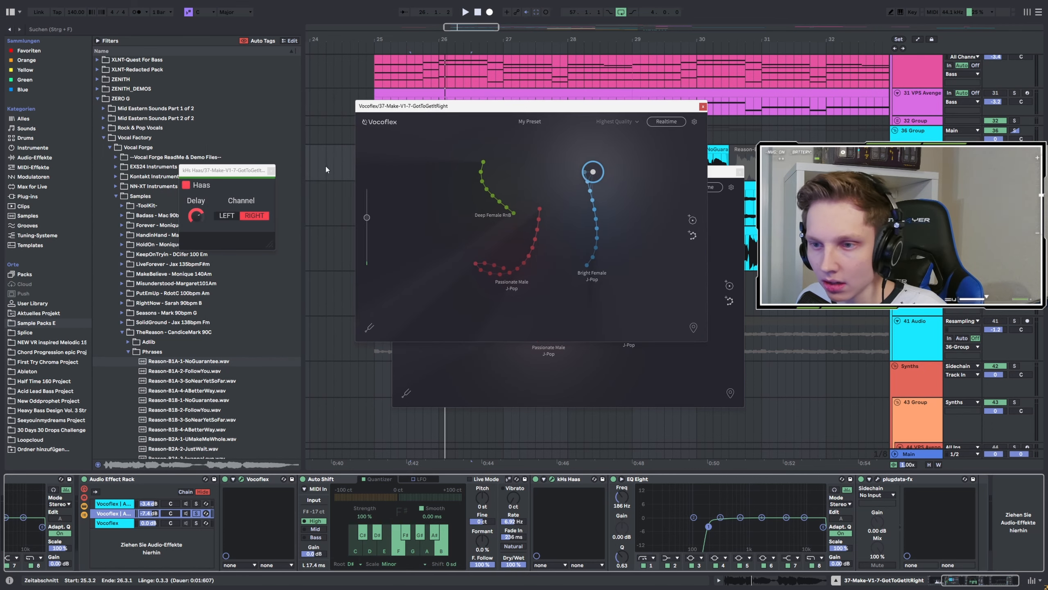
Play the vocal and browse the Vocoflex voice preset list, then close the plugin window.
{"action": "key", "text": "space"}
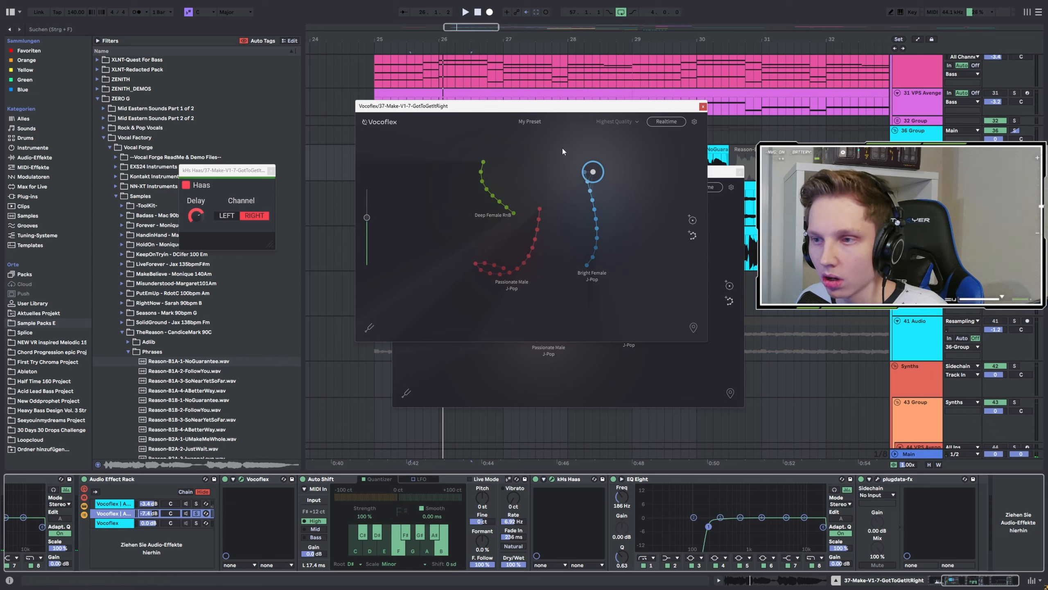
{"action": "key", "text": "space"}
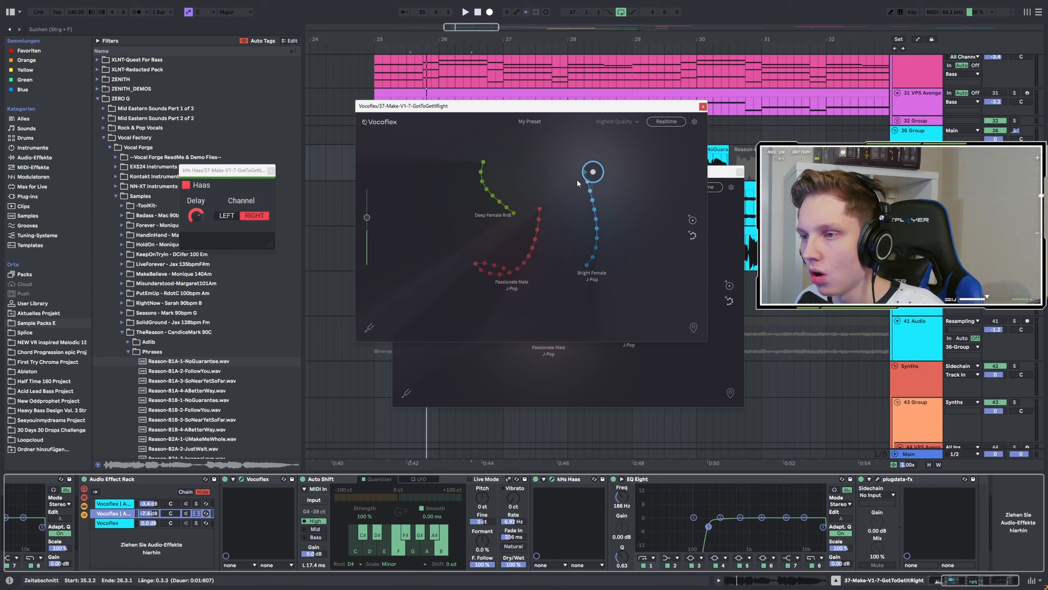
{"action": "left_click", "coordinate": [533, 121]}
{"action": "mouse_move", "coordinate": [529, 135]}
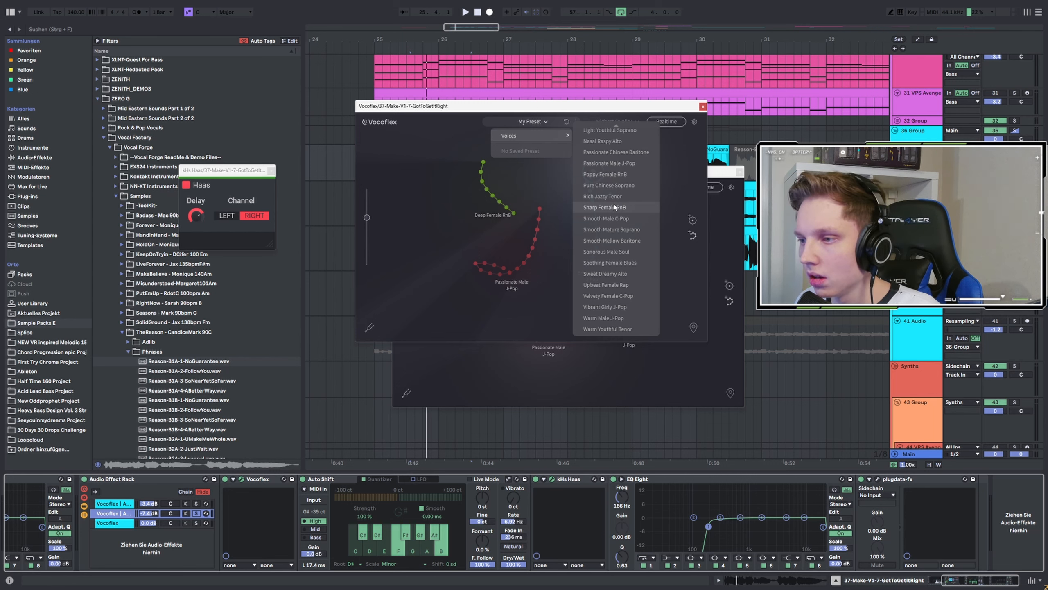
{"action": "scroll", "coordinate": [614, 207], "scroll_direction": "up", "scroll_amount": 10}
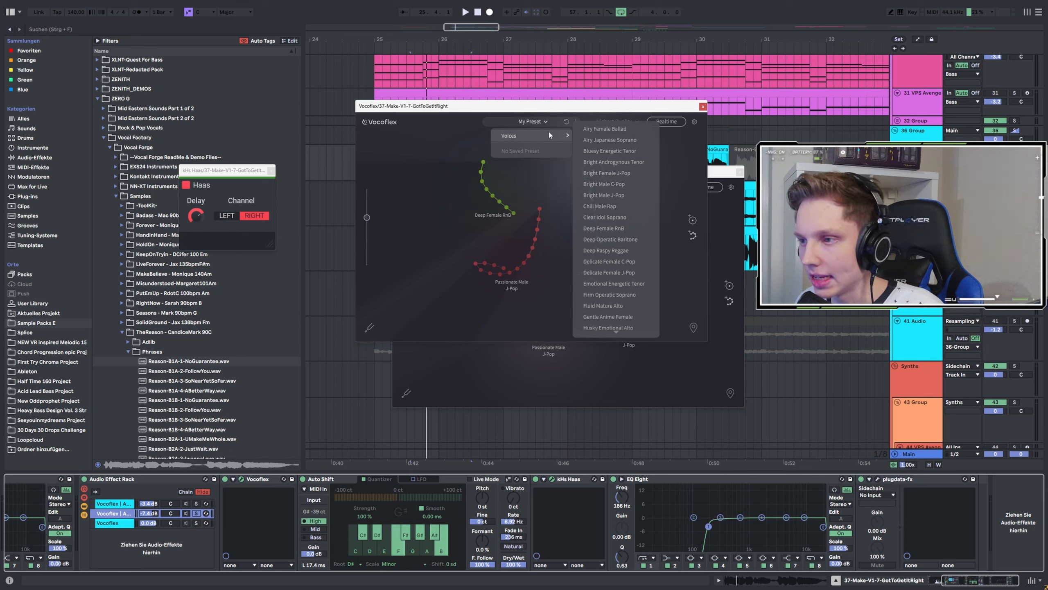
{"action": "scroll", "coordinate": [608, 187], "scroll_direction": "down", "scroll_amount": 5}
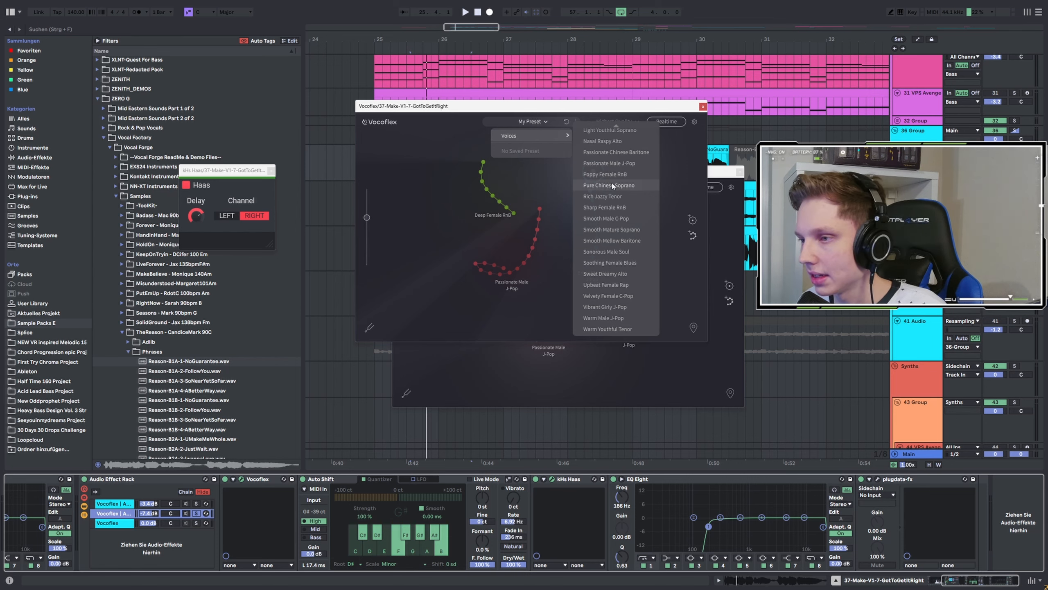
{"action": "left_click", "coordinate": [702, 107]}
Select the vocal clip, play it, and open the third chain's Vocoflex plugin window.
{"action": "left_click", "coordinate": [418, 163]}
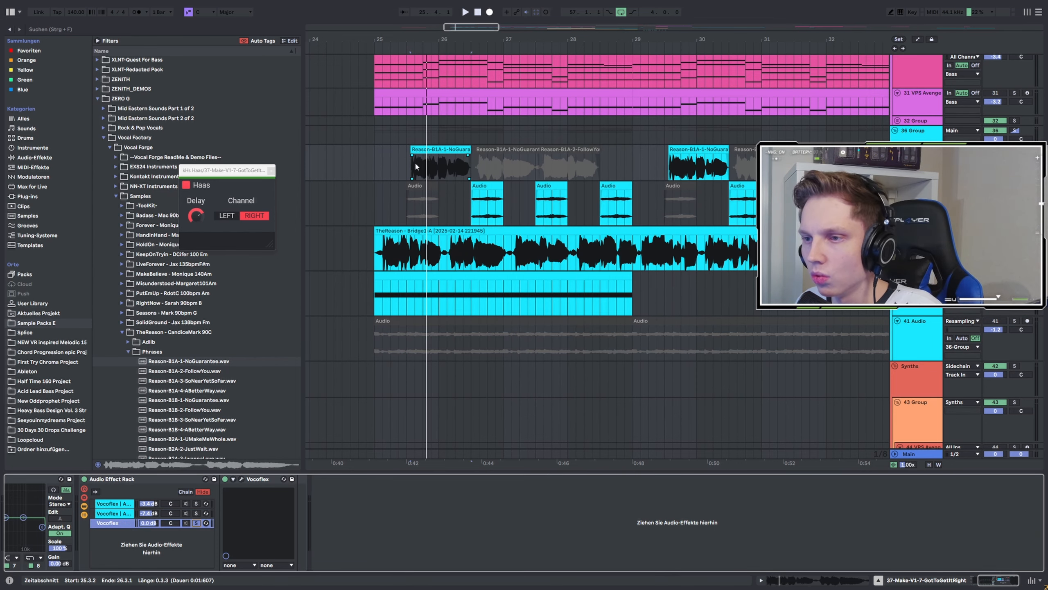
{"action": "left_click", "coordinate": [413, 170]}
{"action": "key", "text": "space"}
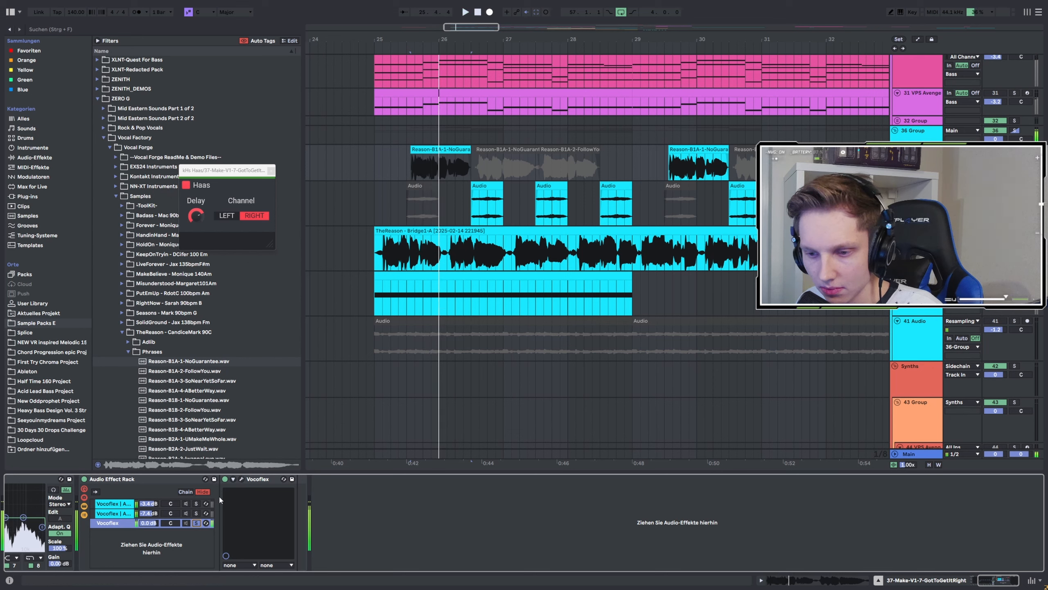
{"action": "left_click", "coordinate": [242, 480]}
{"action": "left_click_drag", "start_coordinate": [429, 218], "coordinate": [567, 194]}
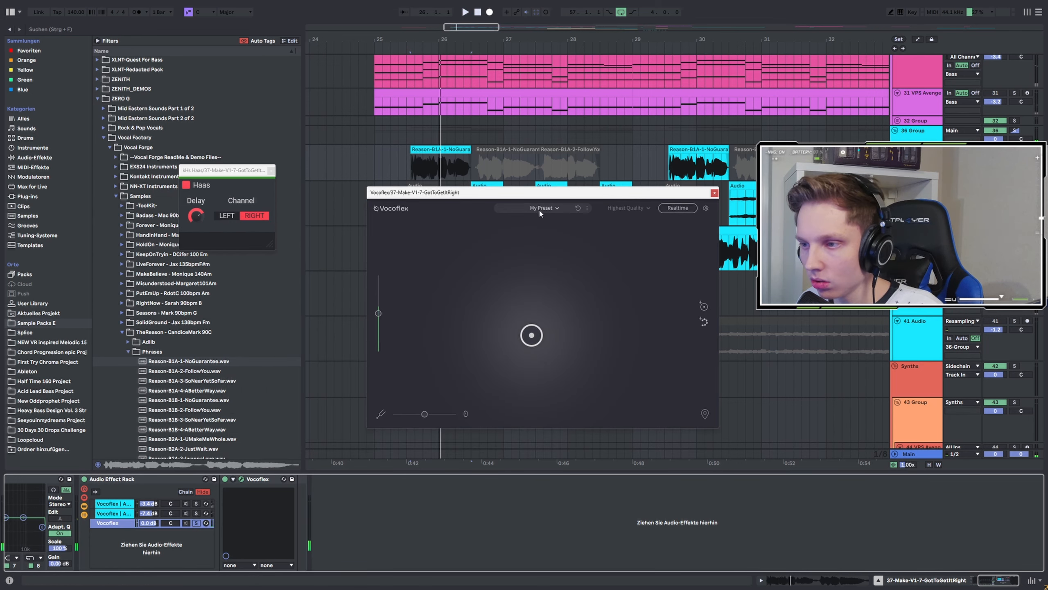
Load the Bright Female J-Pop voice in Vocoflex and nudge the voice point.
{"action": "left_click", "coordinate": [544, 208]}
{"action": "mouse_move", "coordinate": [543, 223]}
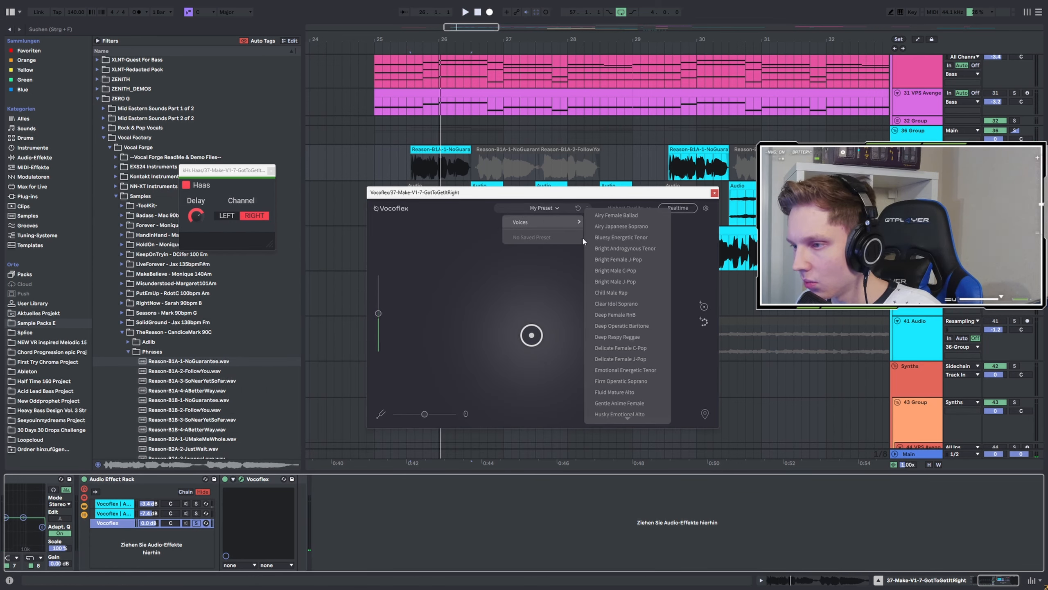
{"action": "left_click", "coordinate": [630, 262]}
{"action": "mouse_move", "coordinate": [532, 335]}
{"action": "left_mouse_down"}
{"action": "mouse_move", "coordinate": [532, 285]}
{"action": "mouse_move", "coordinate": [564, 335]}
{"action": "mouse_move", "coordinate": [532, 324]}
{"action": "mouse_move", "coordinate": [585, 298]}
{"action": "mouse_move", "coordinate": [545, 320]}
{"action": "mouse_move", "coordinate": [560, 315]}
{"action": "mouse_move", "coordinate": [557, 355]}
{"action": "mouse_move", "coordinate": [558, 337]}
{"action": "mouse_move", "coordinate": [542, 359]}
{"action": "mouse_move", "coordinate": [520, 329]}
{"action": "left_mouse_up"}
Add the Sonorous Male Soul voice and move the voice point onto it.
{"action": "left_click", "coordinate": [540, 211]}
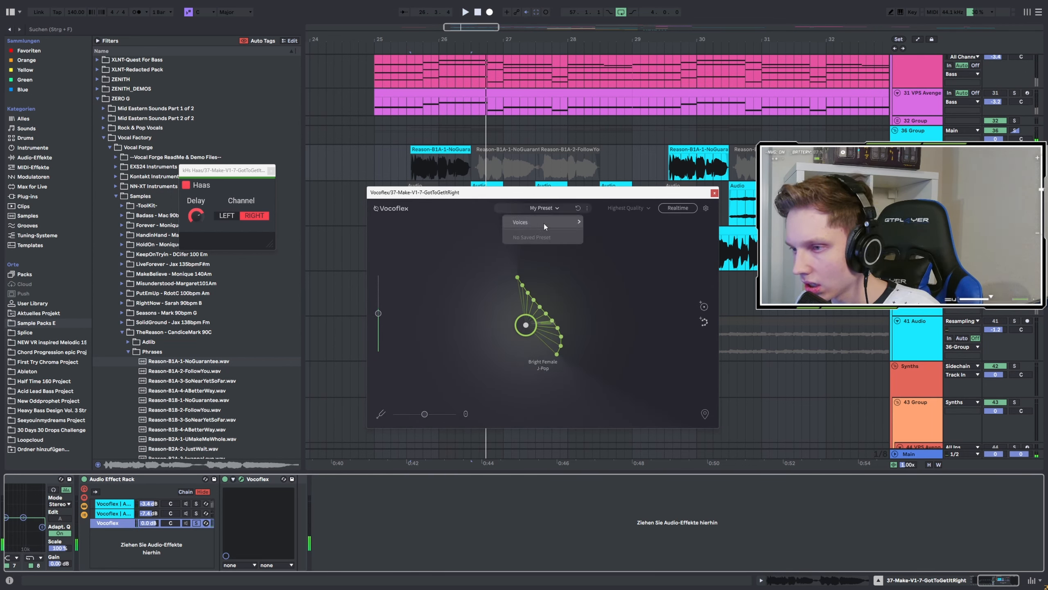
{"action": "mouse_move", "coordinate": [544, 224]}
{"action": "left_click", "coordinate": [631, 339]}
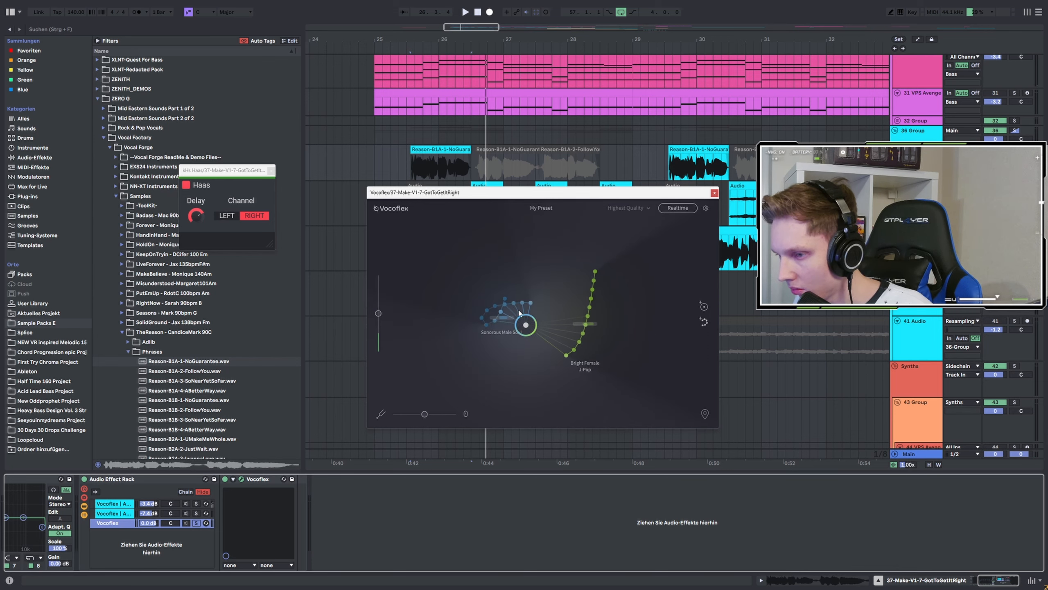
{"action": "left_click_drag", "start_coordinate": [489, 309], "coordinate": [511, 305]}
Play the vocal and lower the Vocoflex pitch to -12.
{"action": "key", "text": "space"}
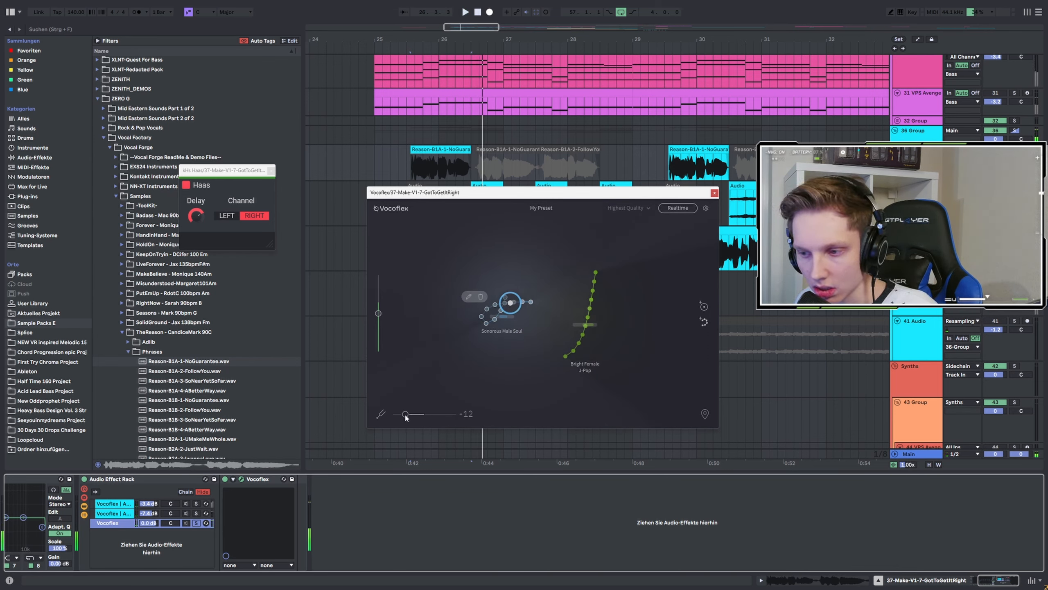
{"action": "key", "text": "space"}
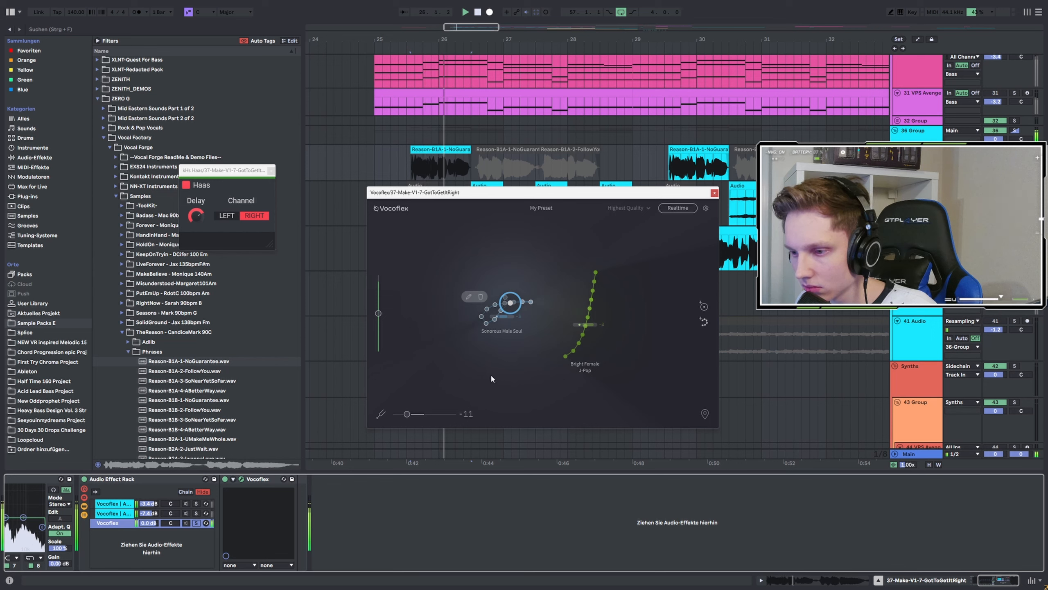
{"action": "left_click_drag", "start_coordinate": [412, 414], "coordinate": [403, 416]}
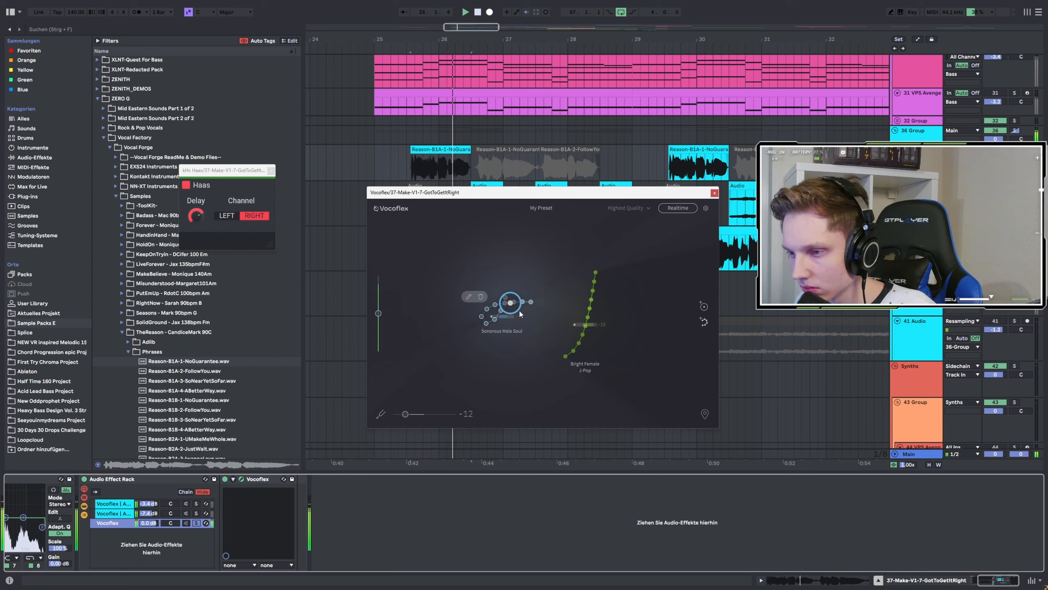
Try the Bright Female J-Pop voice at +4 pitch, then return to Sonorous Male Soul at pitch 0.
{"action": "left_click_drag", "start_coordinate": [497, 310], "coordinate": [571, 275]}
{"action": "left_click_drag", "start_coordinate": [404, 413], "coordinate": [429, 416]}
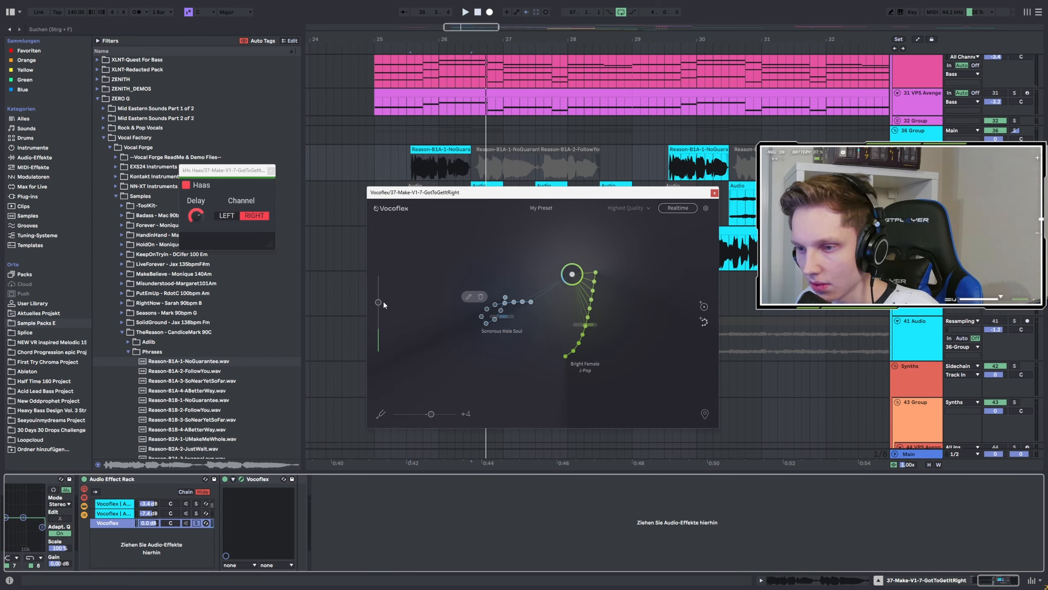
{"action": "left_click_drag", "start_coordinate": [571, 274], "coordinate": [488, 329]}
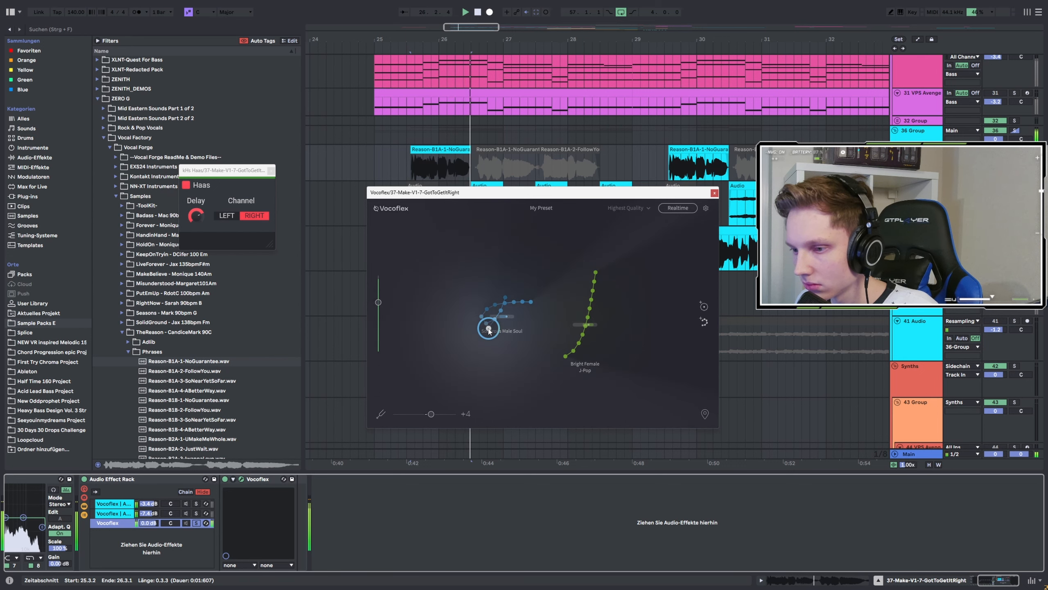
{"action": "left_click_drag", "start_coordinate": [431, 415], "coordinate": [425, 415]}
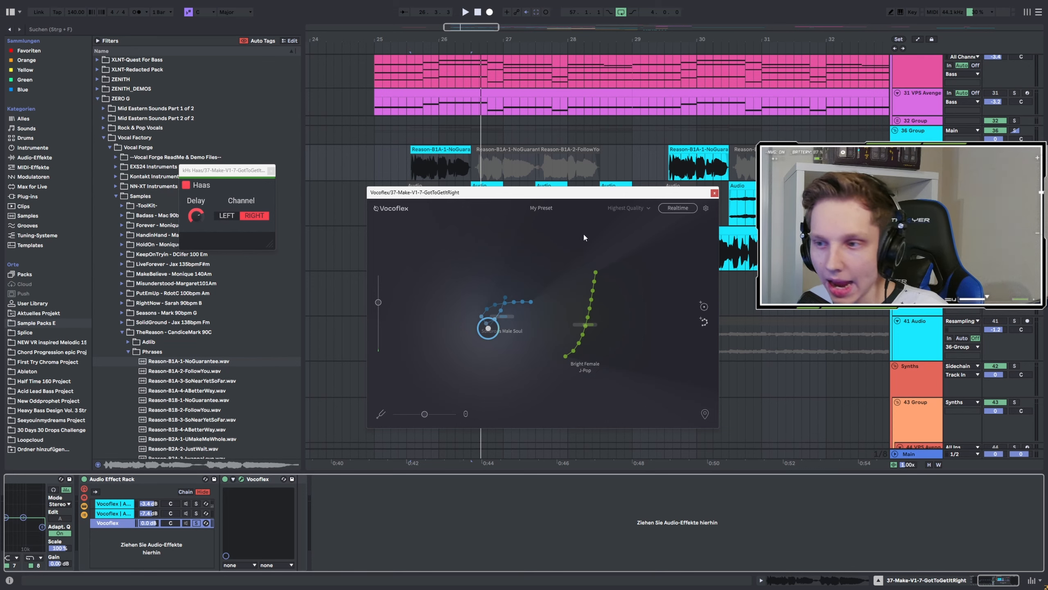
{"action": "scroll", "coordinate": [716, 218], "scroll_direction": "down", "scroll_amount": 5}
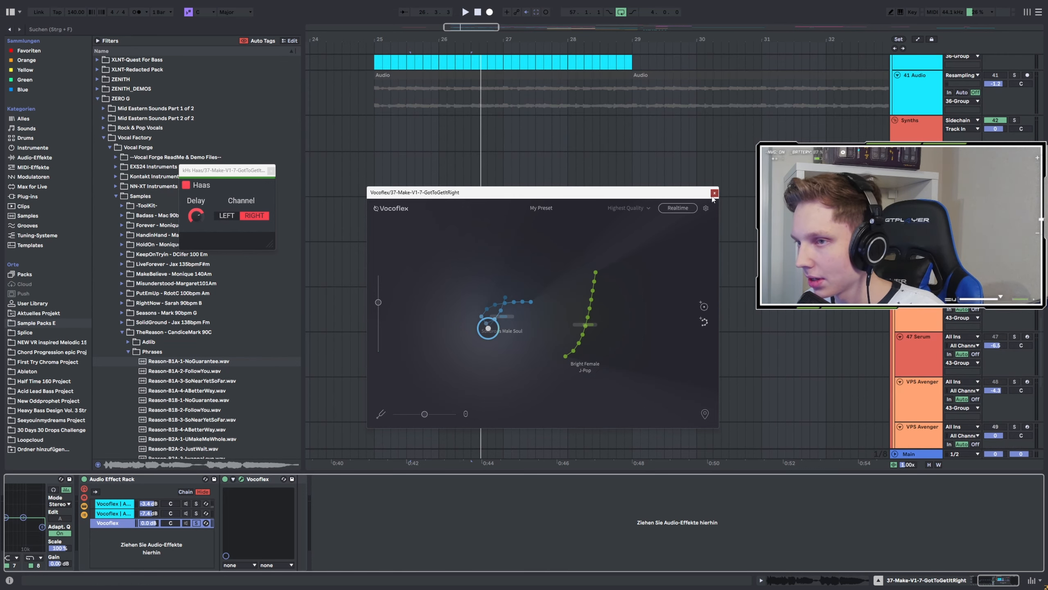
Close the Vocoflex window, solo the 64 Audio track and play its recorded vocal clip.
{"action": "left_click", "coordinate": [714, 193]}
{"action": "scroll", "coordinate": [720, 192], "scroll_direction": "down", "scroll_amount": 10}
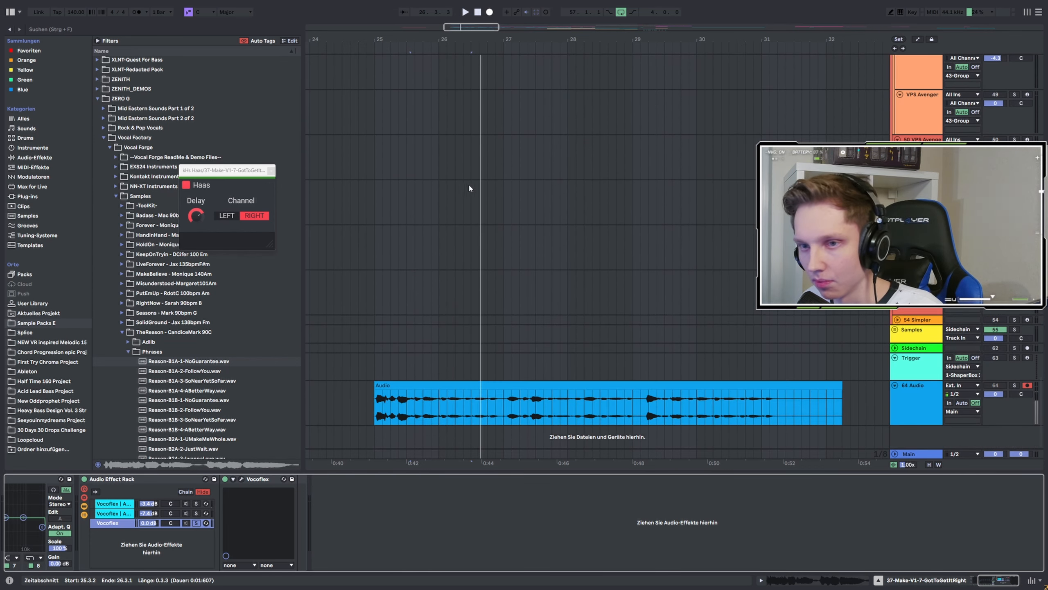
{"action": "right_click", "coordinate": [409, 385]}
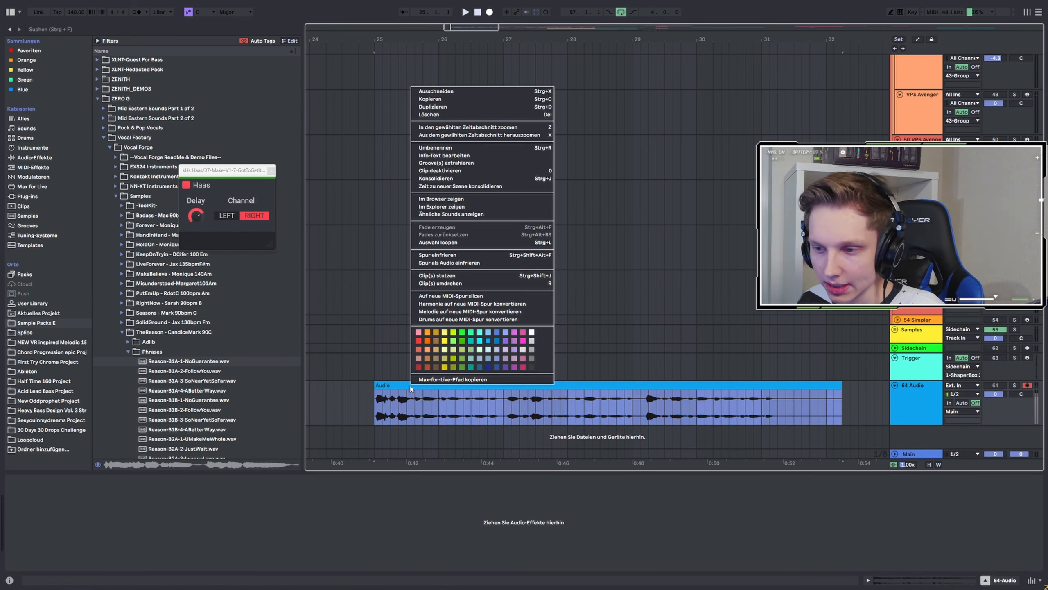
{"action": "left_click", "coordinate": [376, 403]}
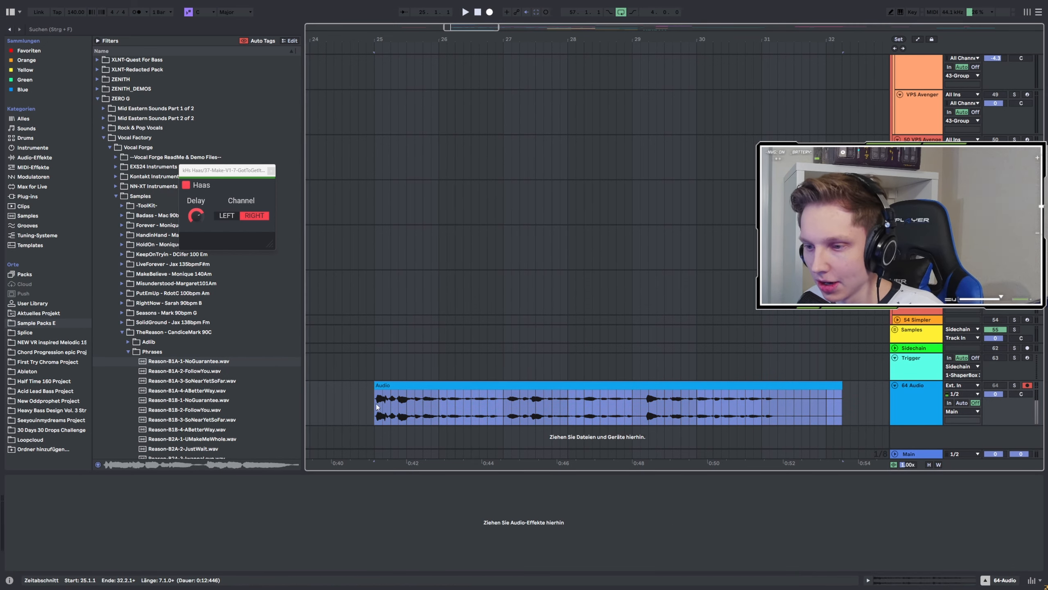
{"action": "key", "text": "space"}
{"action": "left_click", "coordinate": [1014, 385]}
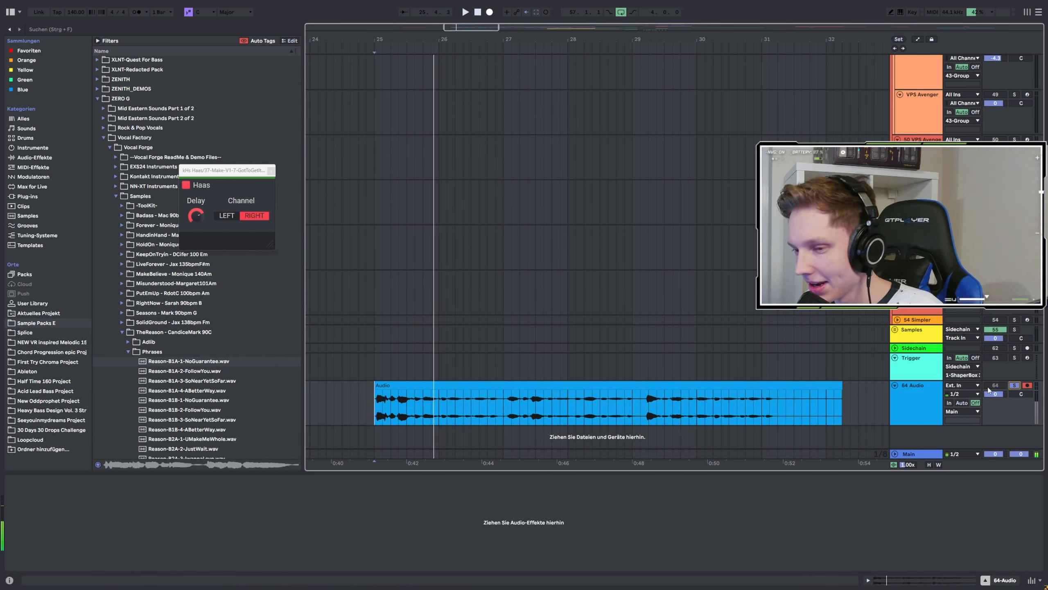
{"action": "right_click", "coordinate": [393, 385]}
{"action": "left_click", "coordinate": [448, 201]}
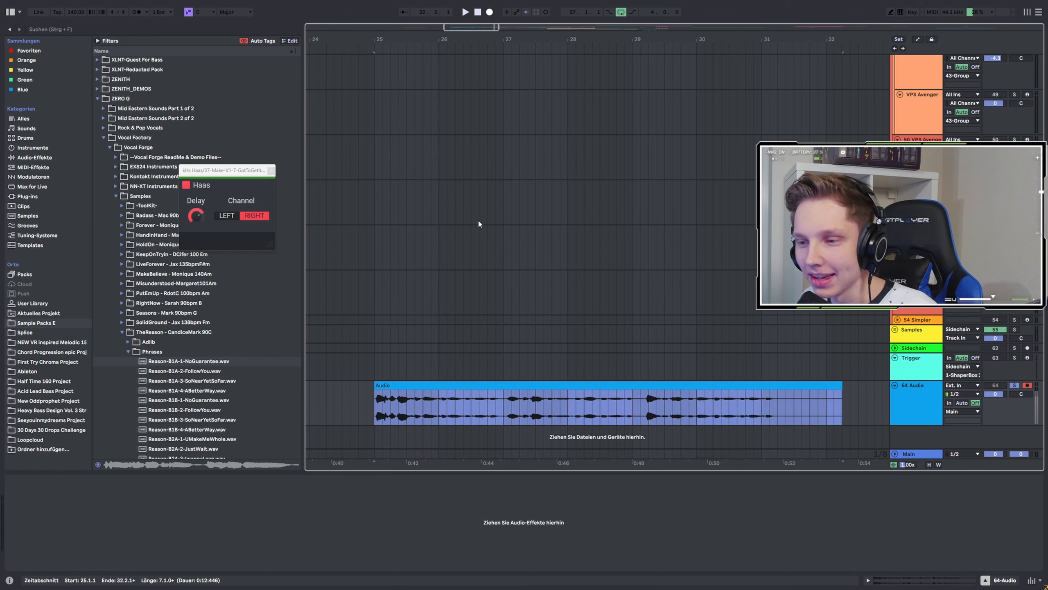
Return to the vocal track and reopen the Vocoflex plugin window from the effect rack.
{"action": "scroll", "coordinate": [478, 238], "scroll_direction": "up", "scroll_amount": 10}
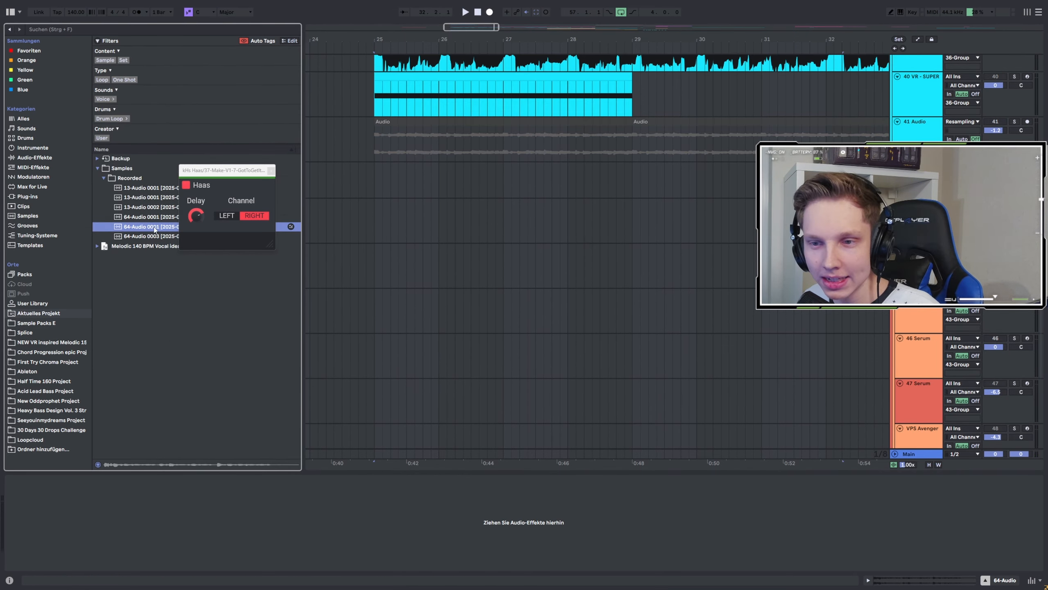
{"action": "scroll", "coordinate": [416, 198], "scroll_direction": "up", "scroll_amount": 4}
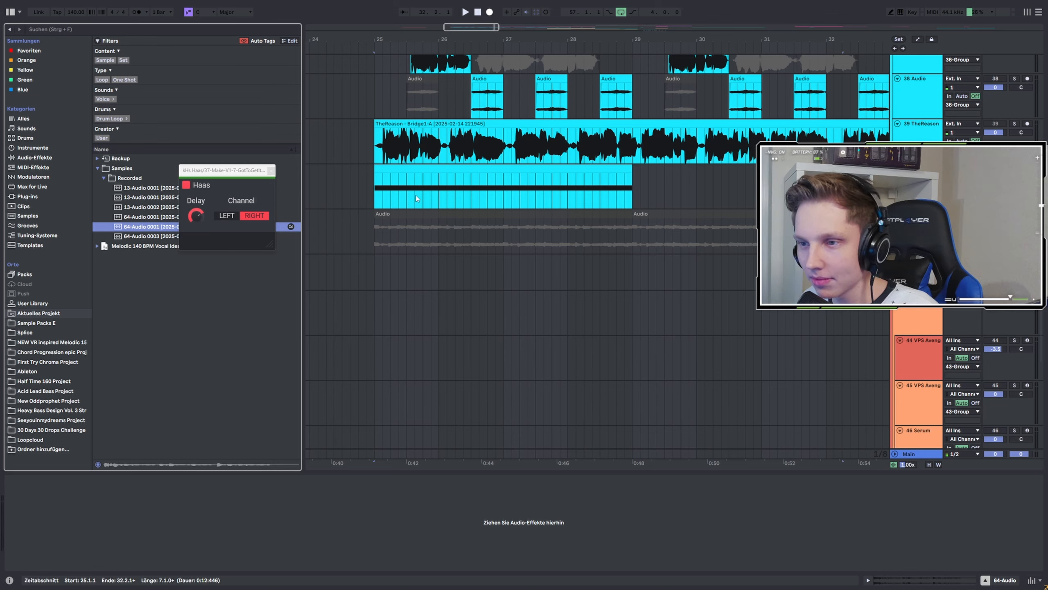
{"action": "scroll", "coordinate": [416, 198], "scroll_direction": "up", "scroll_amount": 1}
{"action": "left_click", "coordinate": [917, 216]}
{"action": "scroll", "coordinate": [917, 217], "scroll_direction": "up", "scroll_amount": 3}
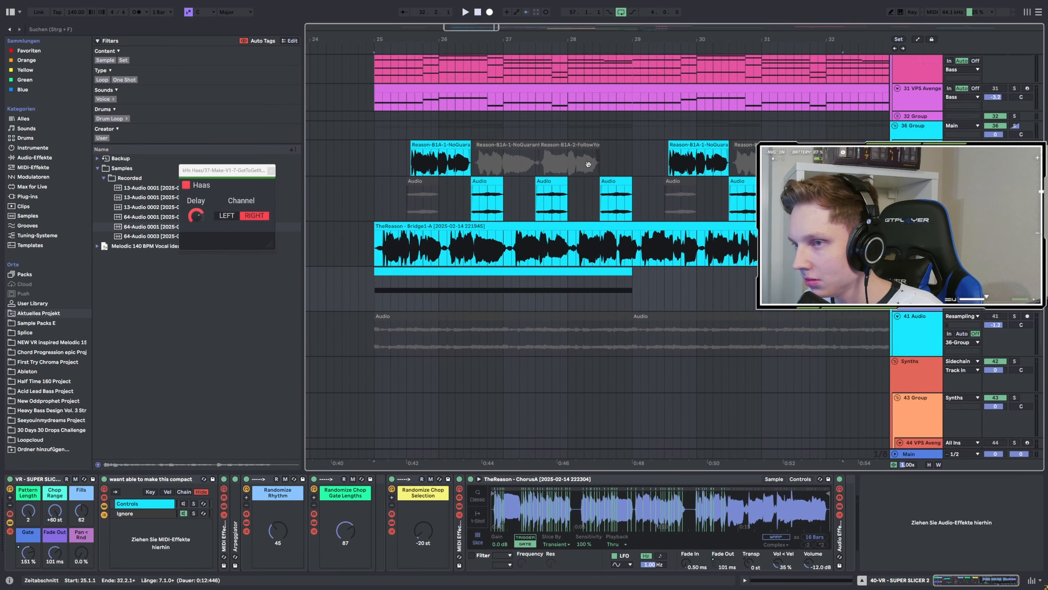
{"action": "left_click", "coordinate": [916, 178]}
{"action": "left_click", "coordinate": [244, 482]}
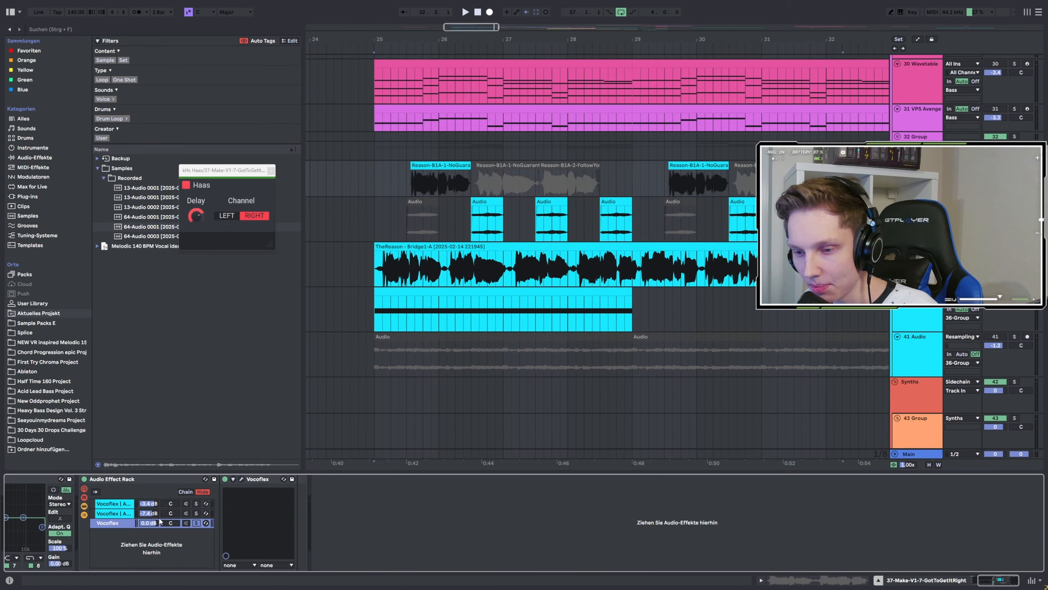
{"action": "left_click", "coordinate": [270, 170]}
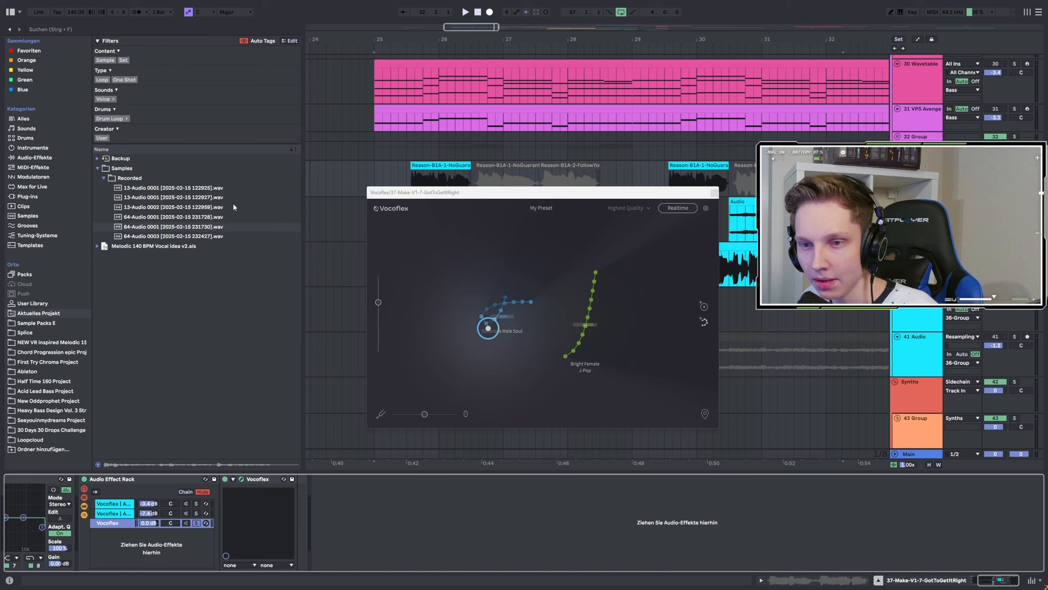
Load the recorded 64-Audio 0001 sample into Vocoflex as a custom voice and move the voice point onto it.
{"action": "left_click_drag", "start_coordinate": [196, 227], "coordinate": [517, 245]}
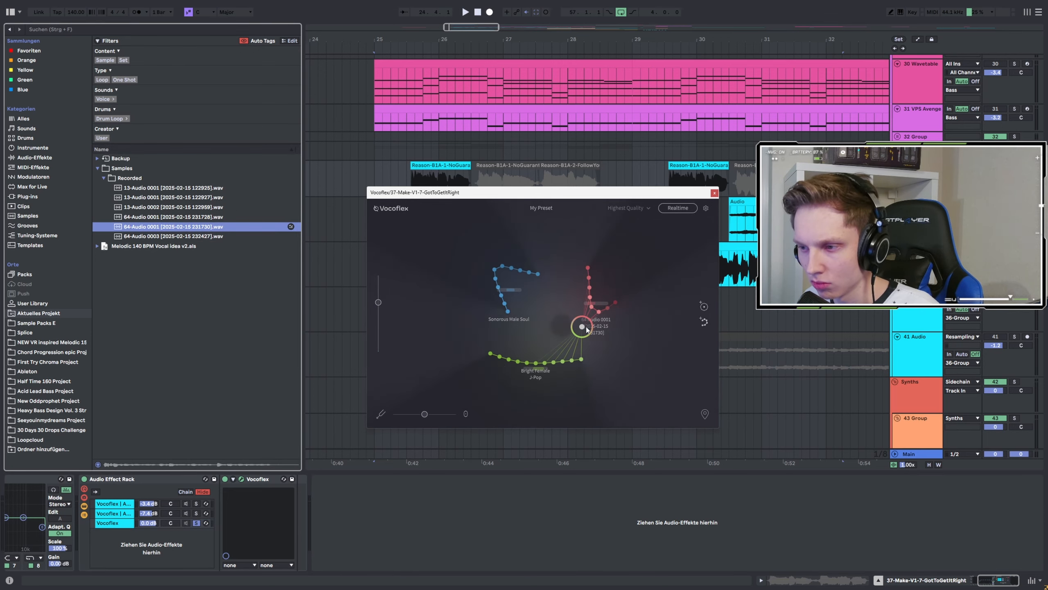
{"action": "left_click", "coordinate": [608, 292]}
{"action": "key", "text": "space"}
{"action": "left_click_drag", "start_coordinate": [608, 292], "coordinate": [584, 304]}
{"action": "key", "text": "space"}
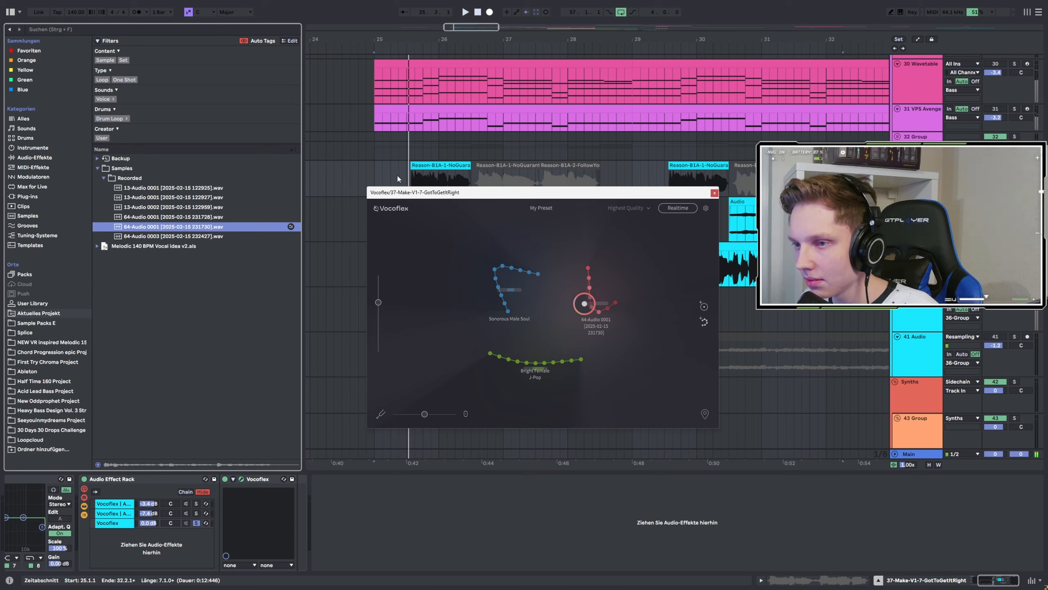
Play the vocal from bar 25 and nudge the voice point beside the custom 64-Audio voice.
{"action": "left_click", "coordinate": [414, 180]}
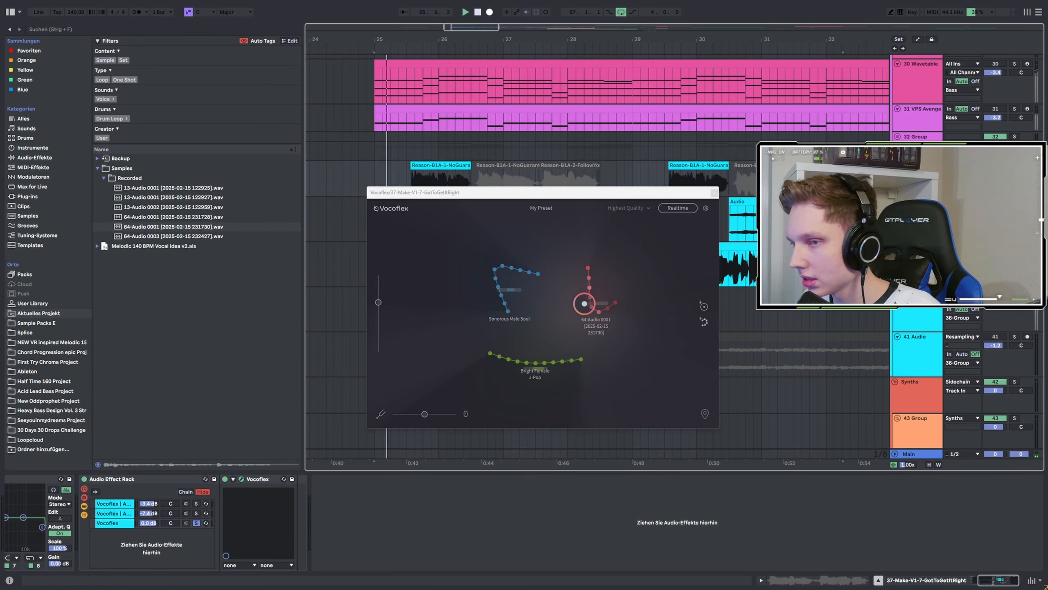
{"action": "key", "text": "space"}
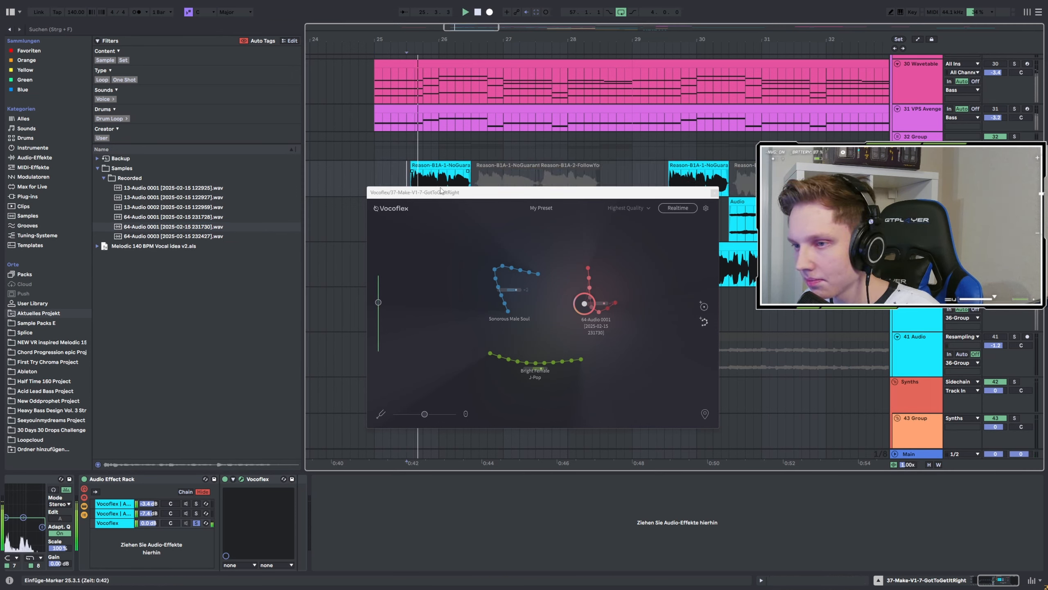
{"action": "mouse_move", "coordinate": [593, 299]}
{"action": "left_mouse_down"}
{"action": "mouse_move", "coordinate": [607, 296]}
{"action": "mouse_move", "coordinate": [594, 289]}
{"action": "mouse_move", "coordinate": [596, 304]}
{"action": "mouse_move", "coordinate": [543, 306]}
{"action": "mouse_move", "coordinate": [598, 286]}
{"action": "mouse_move", "coordinate": [589, 300]}
{"action": "mouse_move", "coordinate": [606, 294]}
{"action": "left_mouse_up"}
{"action": "key", "text": "space"}
{"action": "key", "text": "space"}
{"action": "key", "text": "space"}
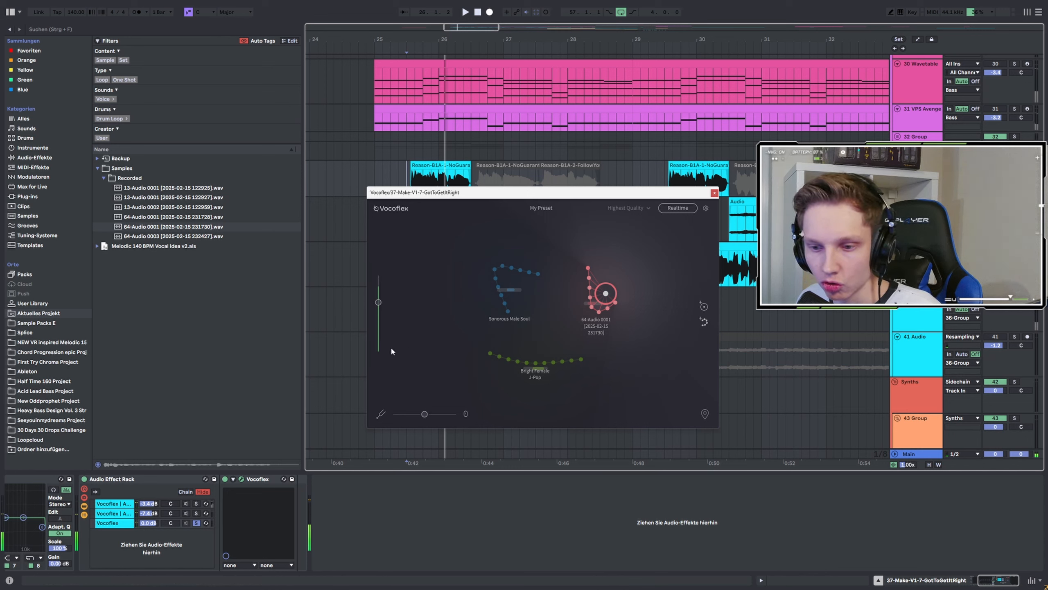
{"action": "key", "text": "space"}
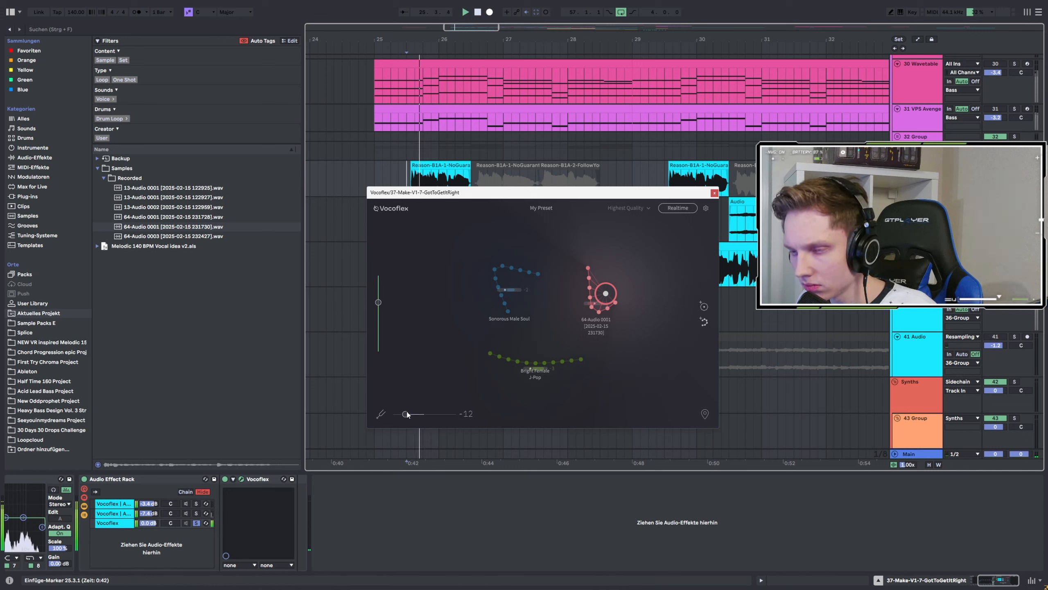
Move the voice point slightly up and left of the custom voice and replay the vocal.
{"action": "left_click_drag", "start_coordinate": [605, 294], "coordinate": [595, 283]}
{"action": "key", "text": "space"}
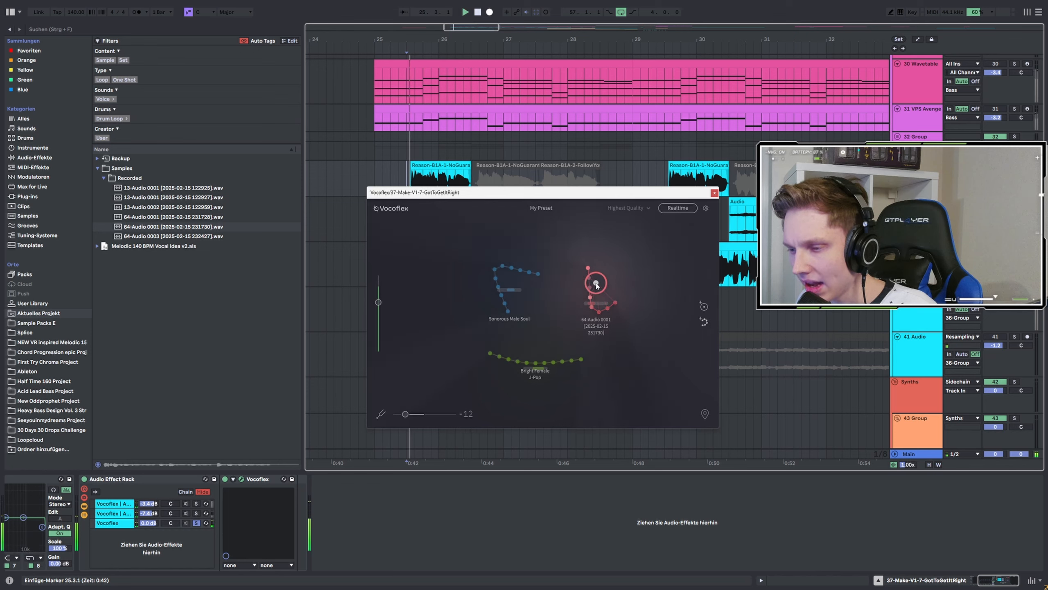
{"action": "key", "text": "space"}
{"action": "key", "text": "space"}
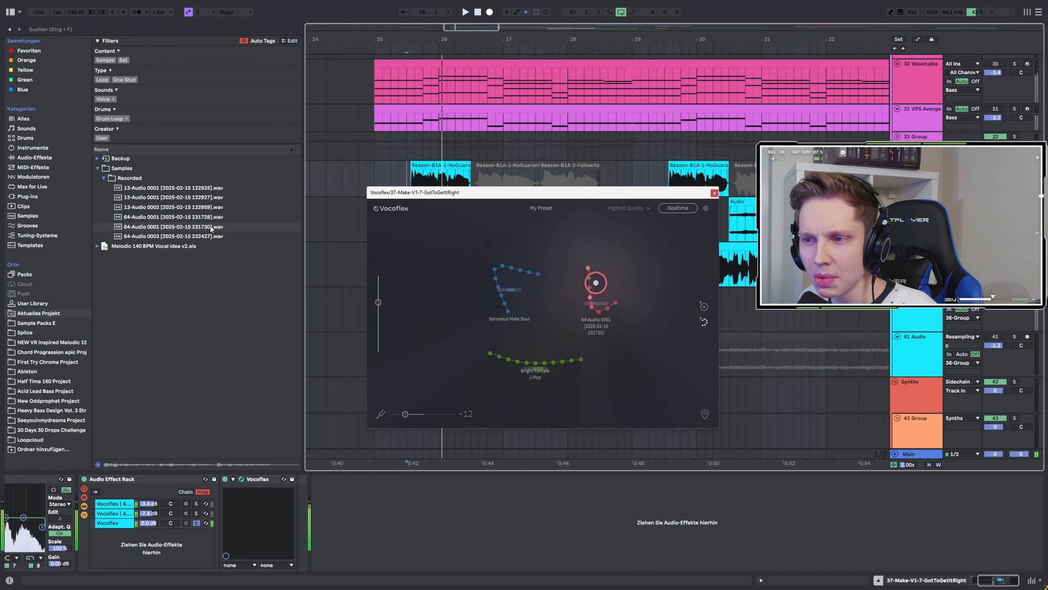
Shift the voice point back down onto the custom 64-Audio voice and audition it.
{"action": "left_click", "coordinate": [194, 228]}
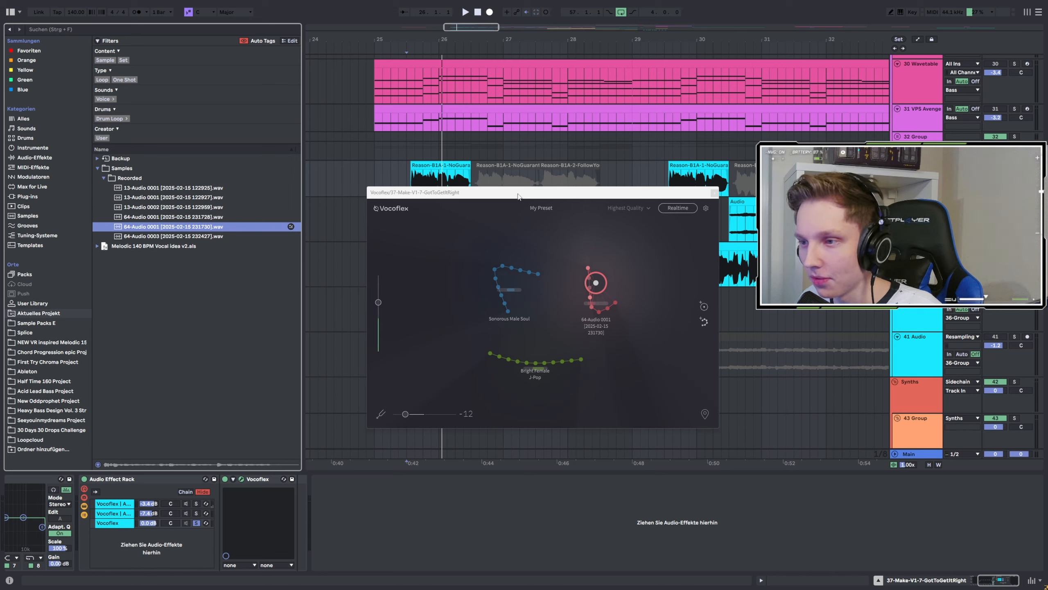
{"action": "left_click_drag", "start_coordinate": [518, 196], "coordinate": [528, 232]}
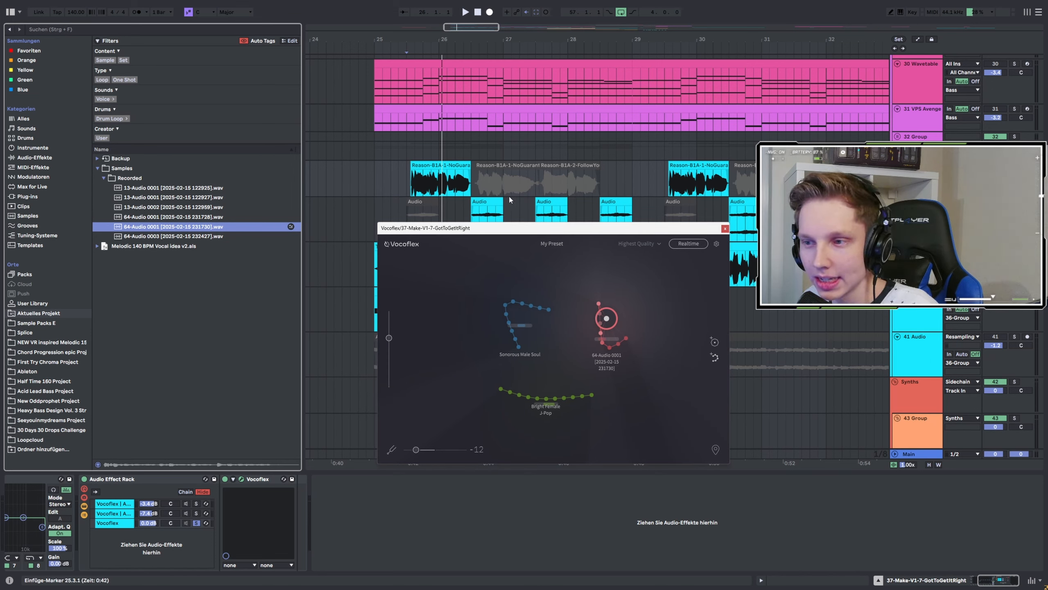
{"action": "key", "text": "space"}
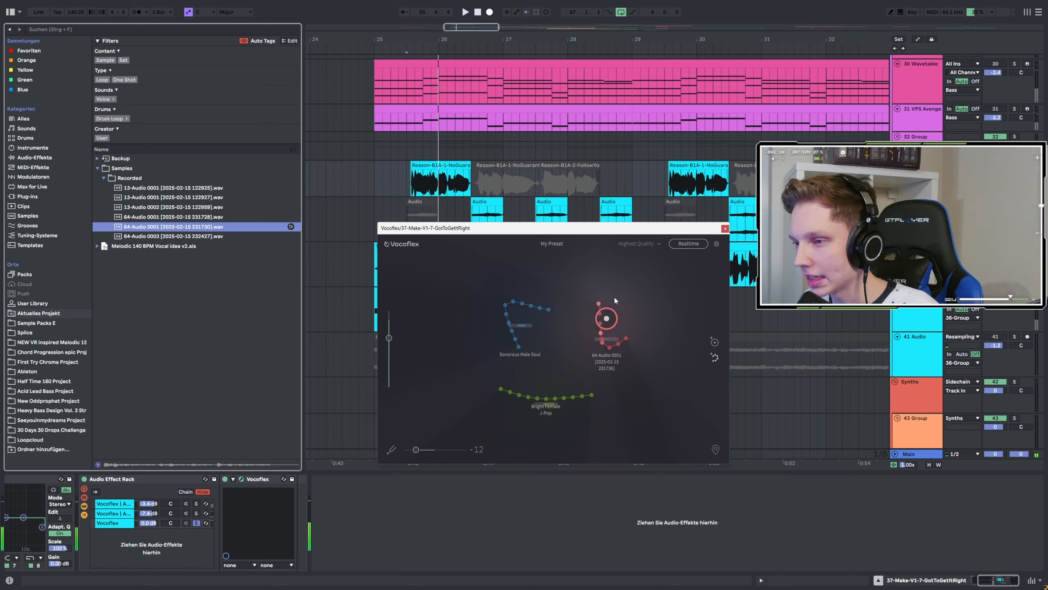
{"action": "left_click_drag", "start_coordinate": [607, 319], "coordinate": [606, 337]}
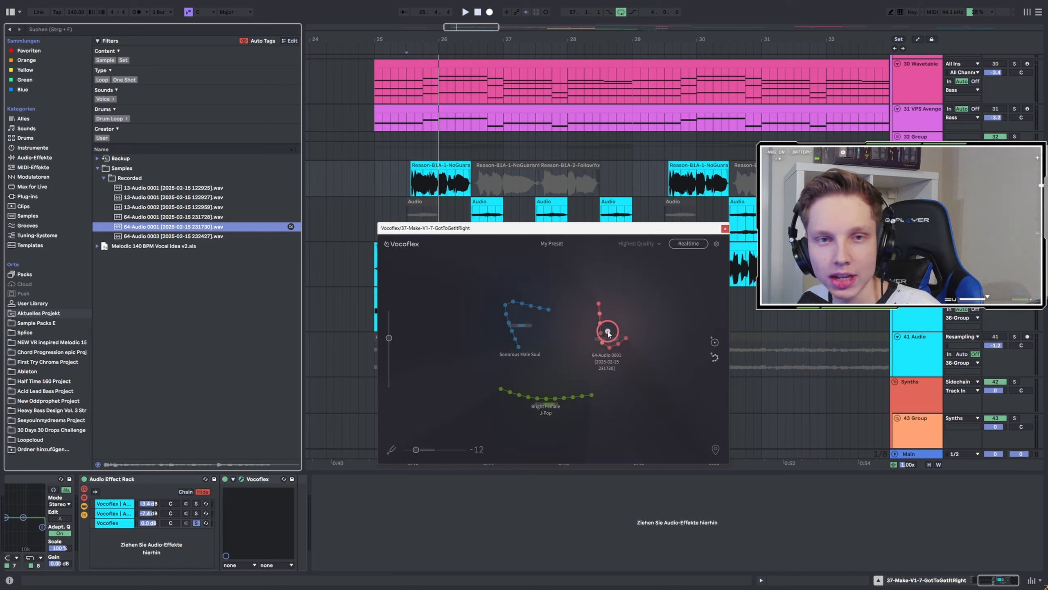
{"action": "key", "text": "space"}
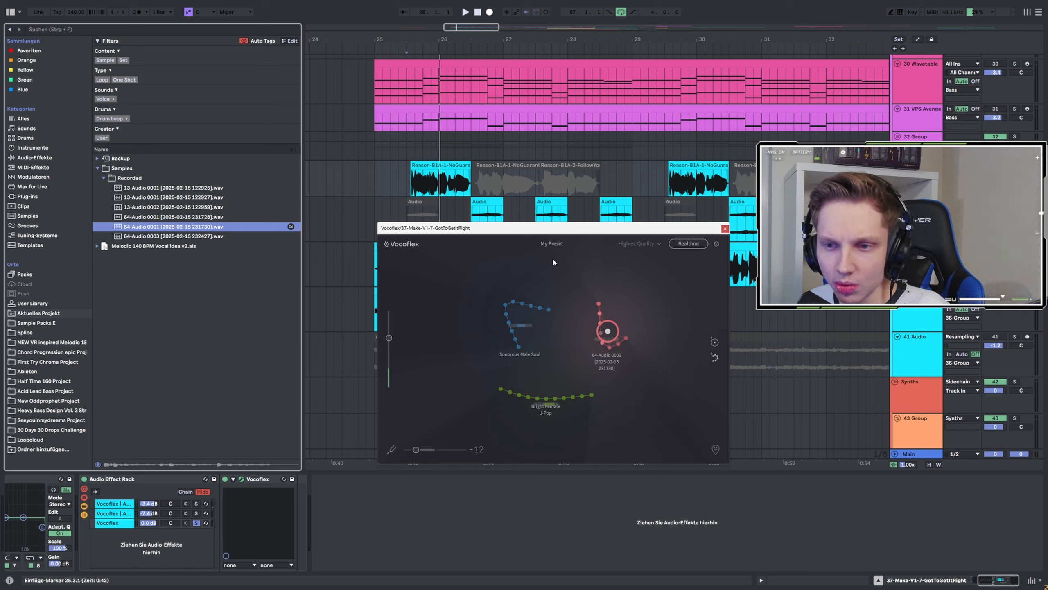
Lower the Vocoflex chain's volume in the effect rack to -2.4 dB and audition the vocal.
{"action": "left_click_drag", "start_coordinate": [524, 234], "coordinate": [559, 233]}
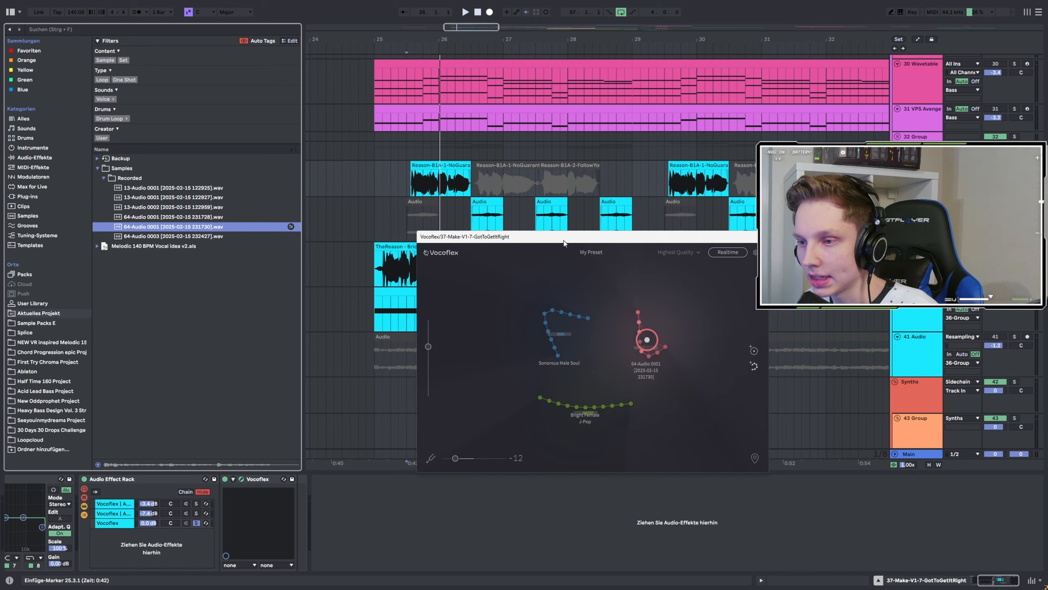
{"action": "left_click_drag", "start_coordinate": [559, 233], "coordinate": [612, 228]}
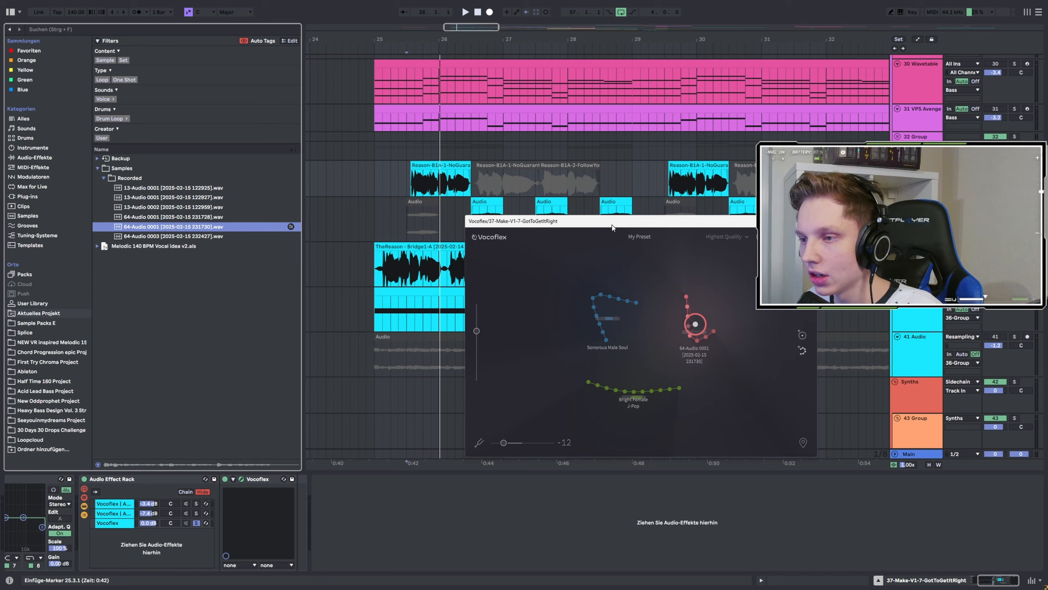
{"action": "mouse_move", "coordinate": [612, 227]}
{"action": "left_mouse_down"}
{"action": "mouse_move", "coordinate": [622, 227]}
{"action": "mouse_move", "coordinate": [604, 230]}
{"action": "left_mouse_up"}
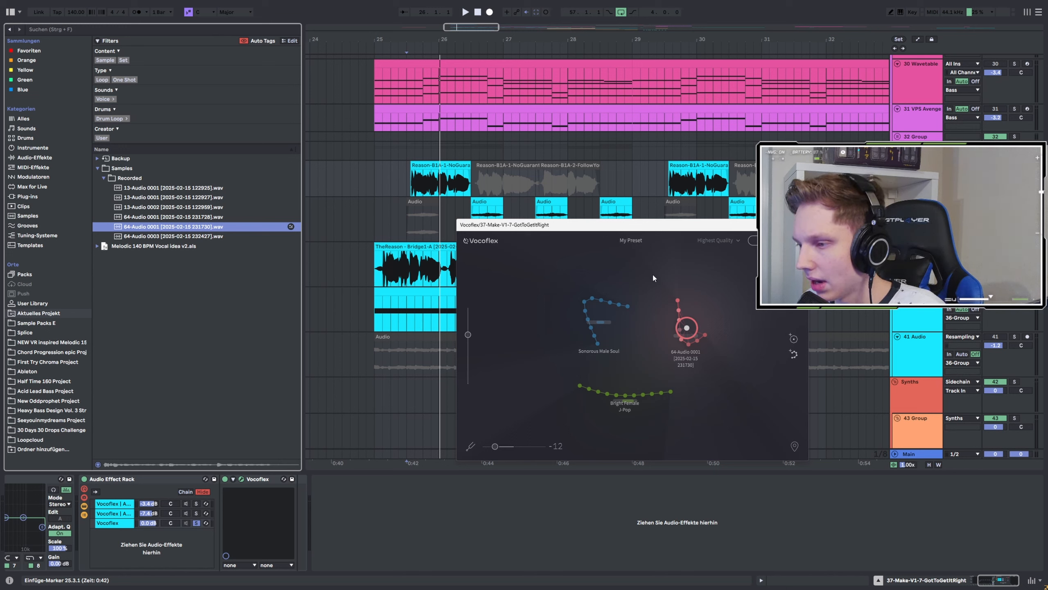
{"action": "key", "text": "space"}
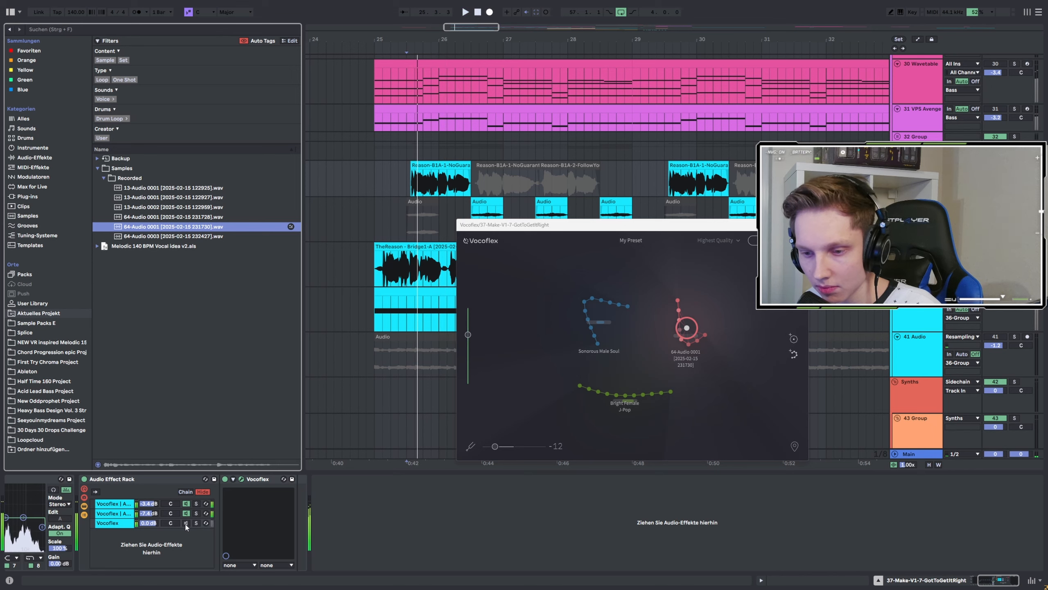
{"action": "left_click", "coordinate": [196, 525]}
{"action": "key", "text": "space"}
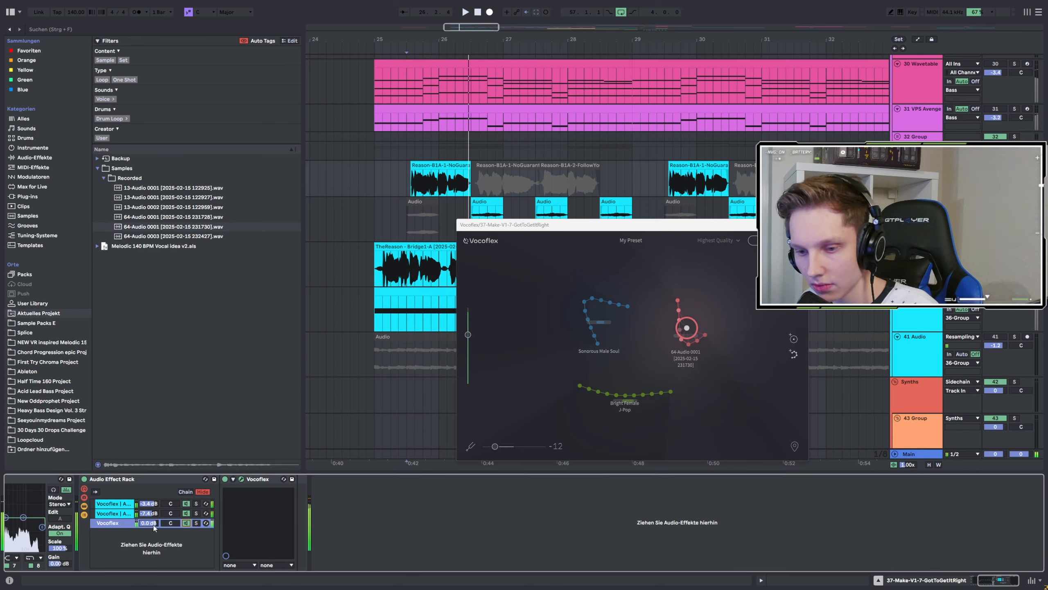
{"action": "left_click_drag", "start_coordinate": [151, 523], "coordinate": [152, 540]}
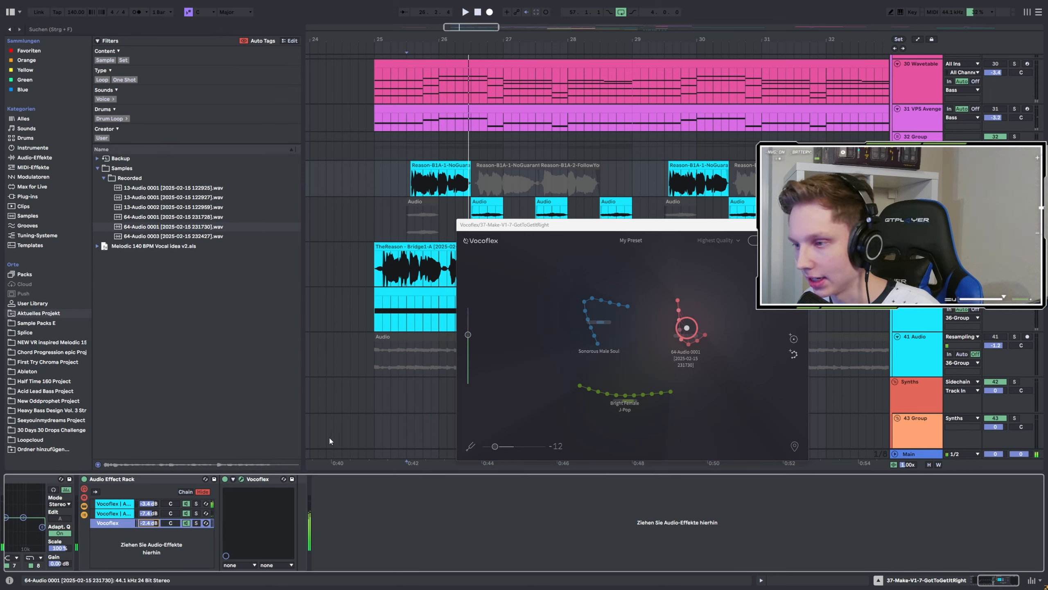
{"action": "key", "text": "space"}
{"action": "key", "text": "space"}
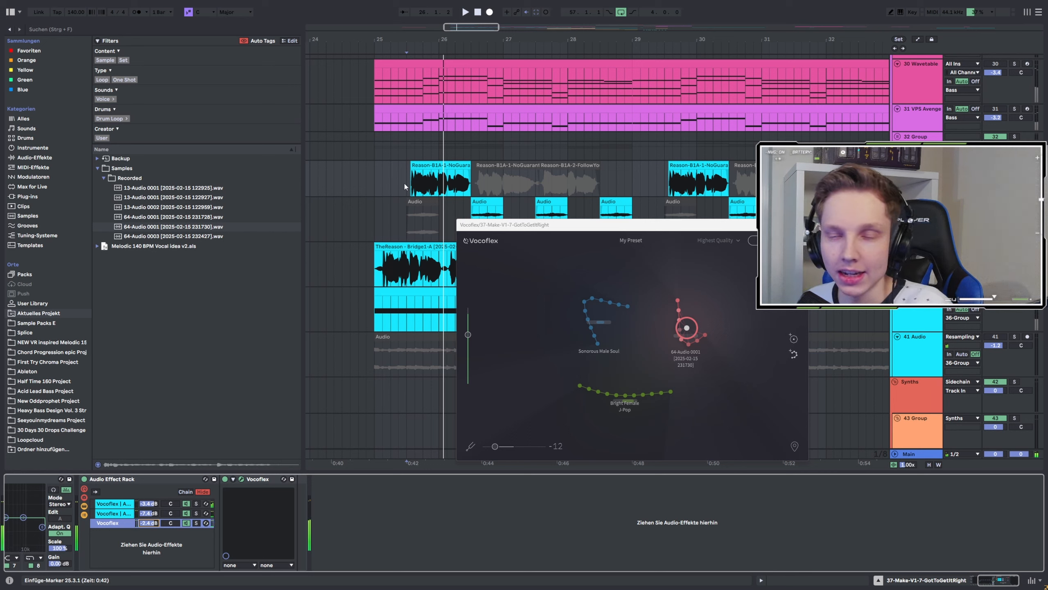
{"action": "key", "text": "space"}
{"action": "key", "text": "space"}
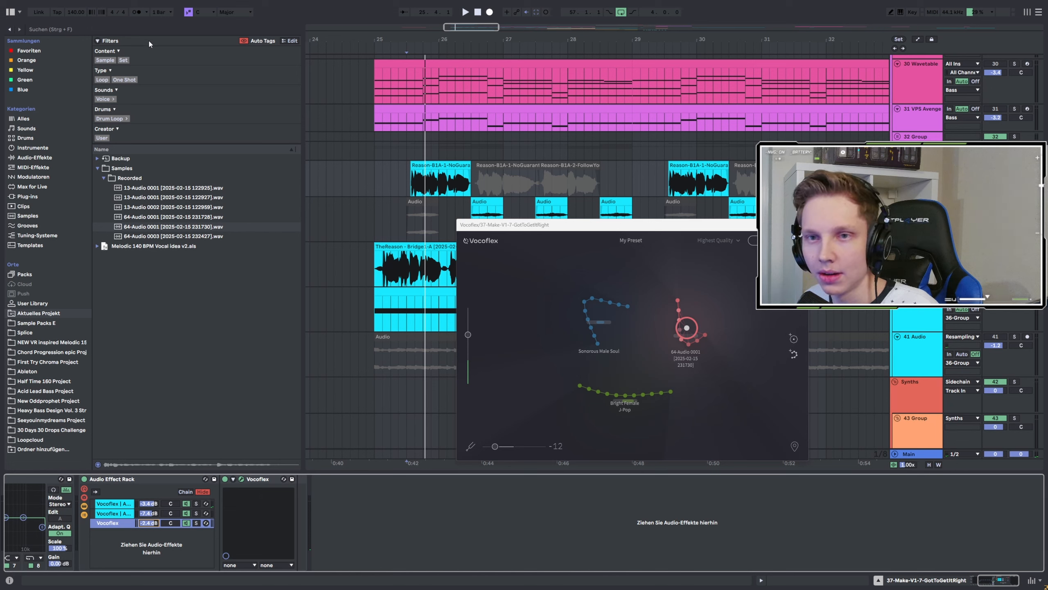
Search the browser's audio effects for "auto" and add Auto Shift to the Vocoflex chain.
{"action": "left_click", "coordinate": [76, 30]}
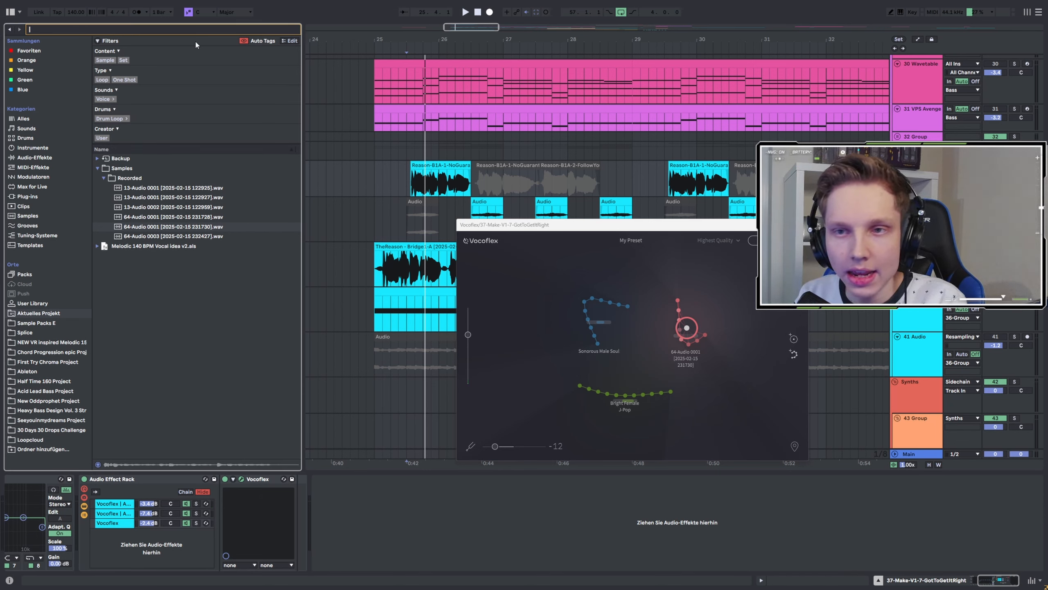
{"action": "type", "text": "auto"}
{"action": "left_click", "coordinate": [28, 50]}
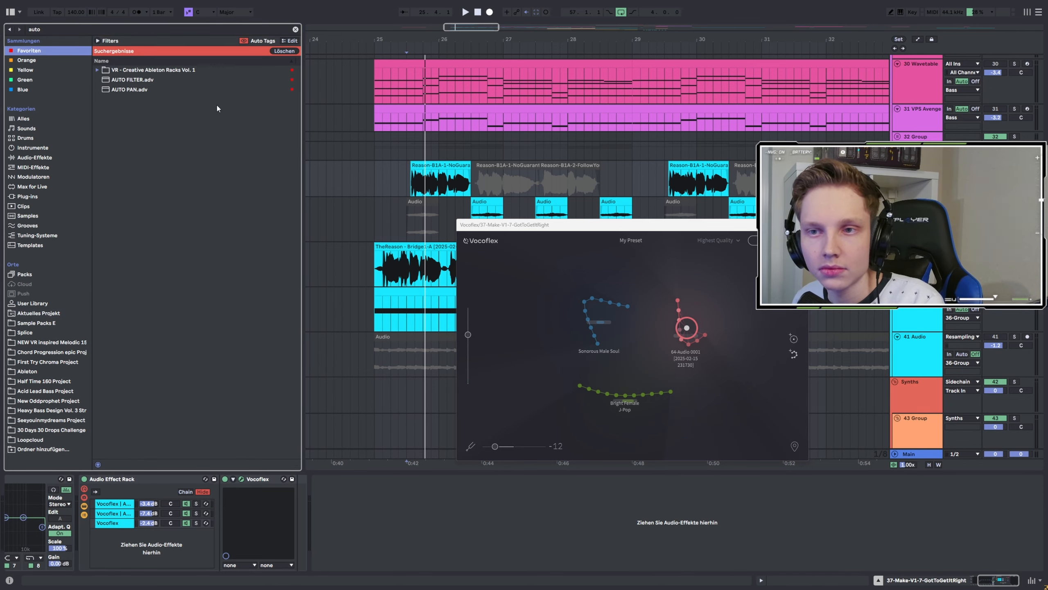
{"action": "left_click", "coordinate": [30, 305]}
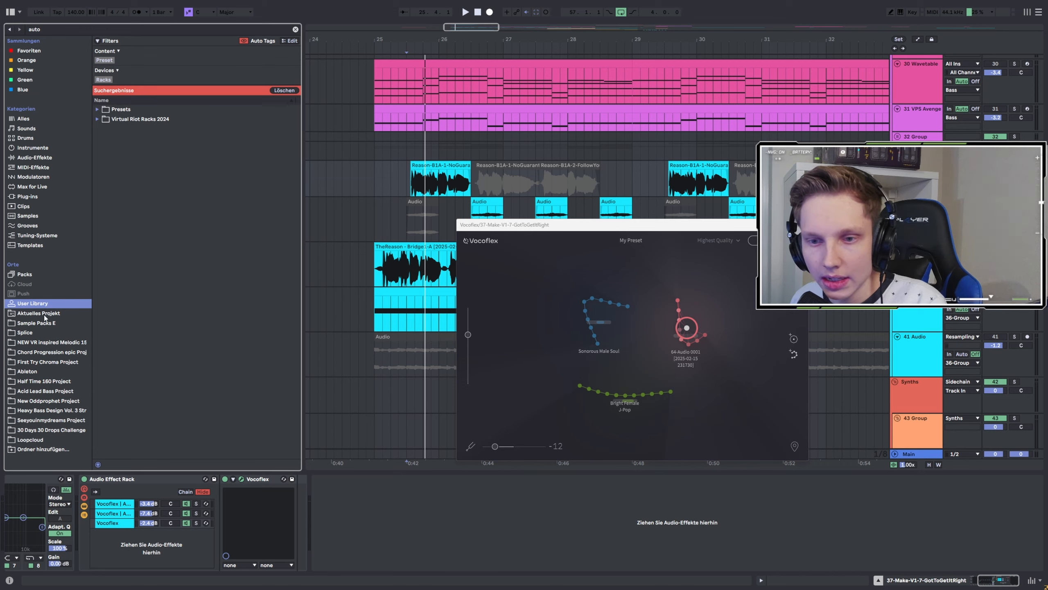
{"action": "left_click", "coordinate": [34, 157]}
{"action": "left_click_drag", "start_coordinate": [130, 119], "coordinate": [123, 528]}
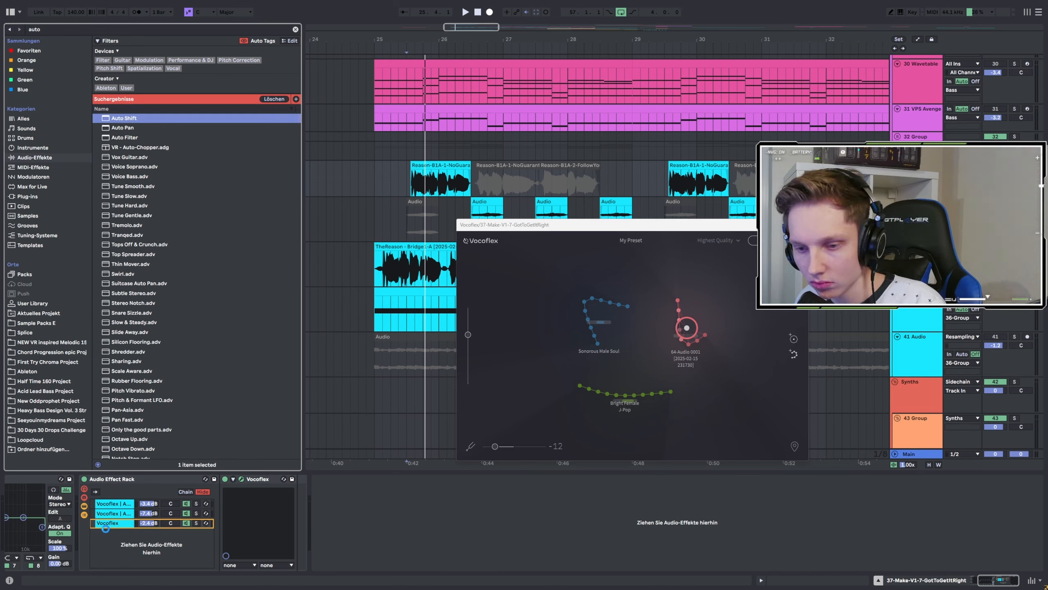
Set Auto Shift's root note to D and its scale to Minor.
{"action": "left_click_drag", "start_coordinate": [105, 528], "coordinate": [142, 521]}
{"action": "left_click", "coordinate": [349, 564]}
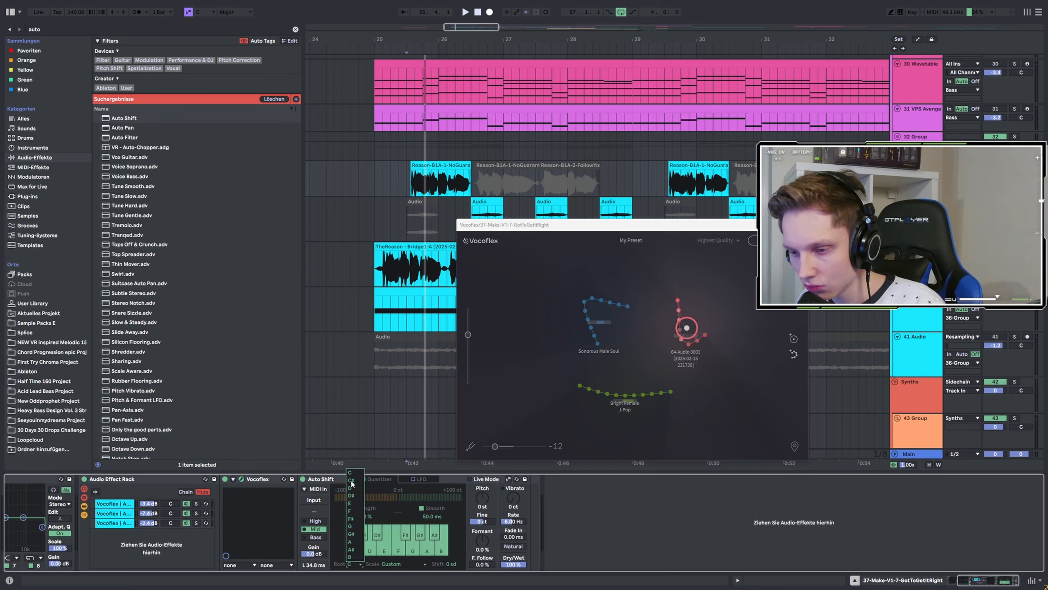
{"action": "left_click", "coordinate": [355, 500]}
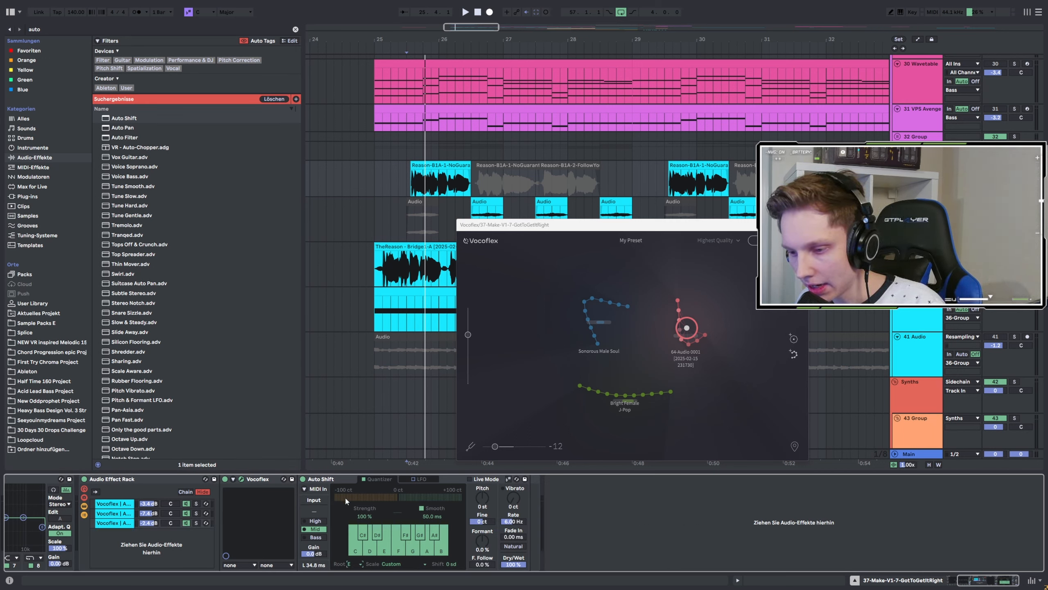
{"action": "left_click", "coordinate": [349, 564]}
{"action": "left_click", "coordinate": [355, 503]}
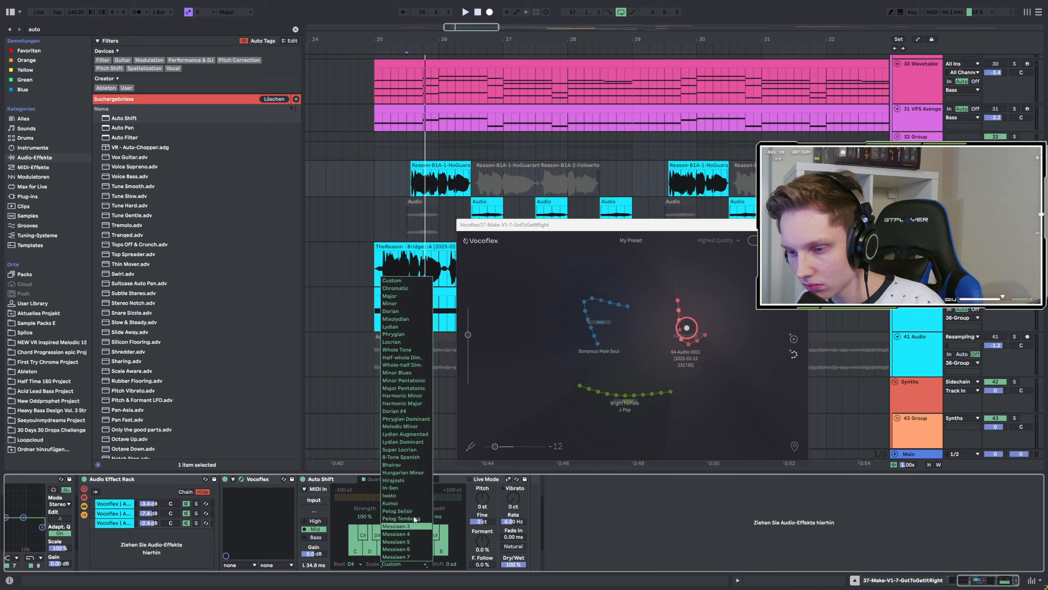
{"action": "left_click", "coordinate": [402, 564]}
{"action": "left_click", "coordinate": [405, 303]}
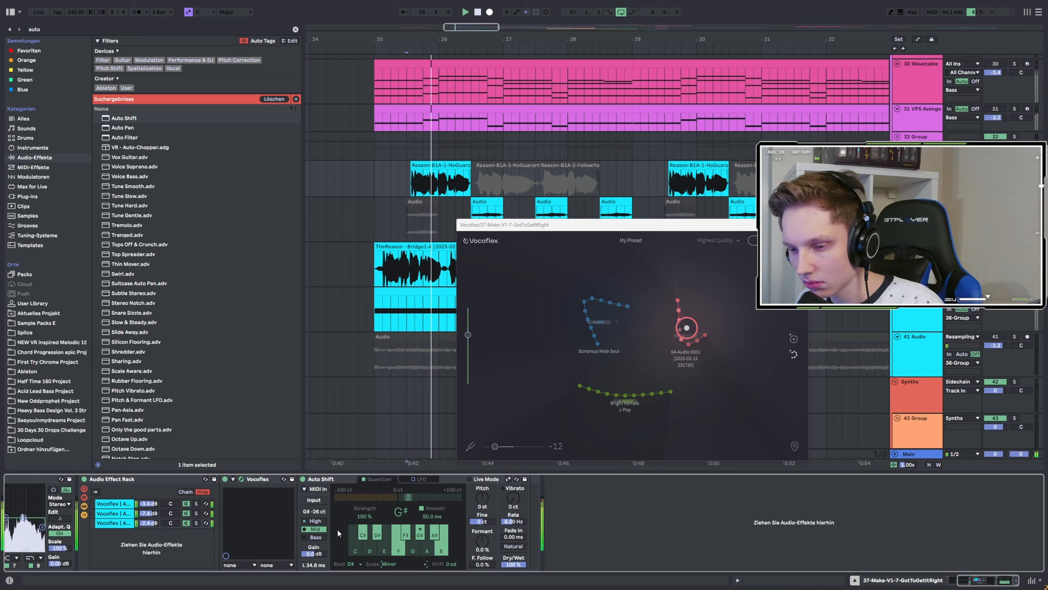
Switch Auto Shift's input range to High, set Smooth to 37.1 ms, and audition the vocal.
{"action": "left_click", "coordinate": [321, 520]}
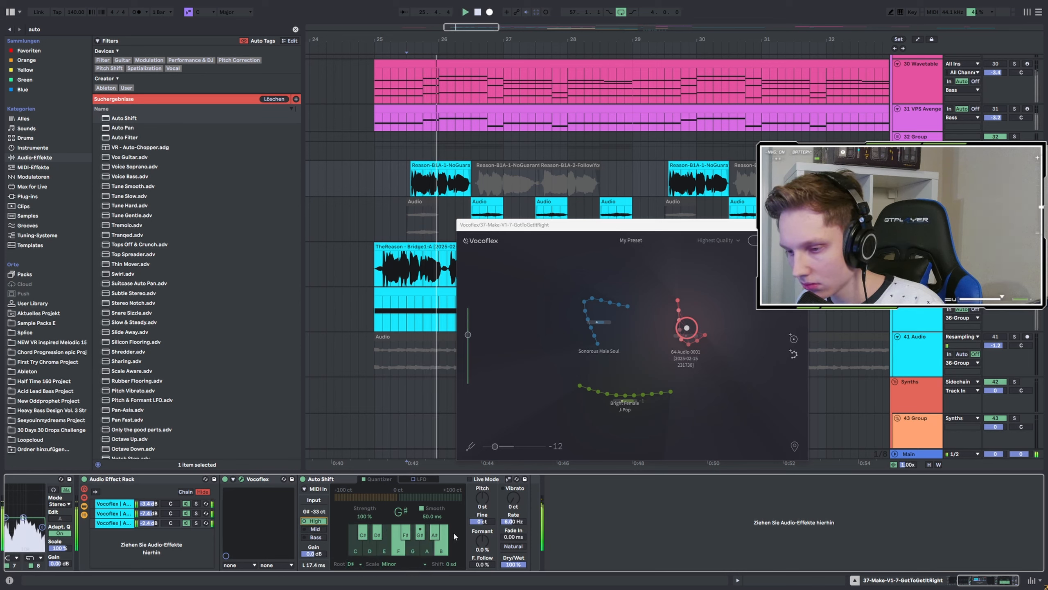
{"action": "left_click_drag", "start_coordinate": [428, 518], "coordinate": [428, 578]}
{"action": "key", "text": "space"}
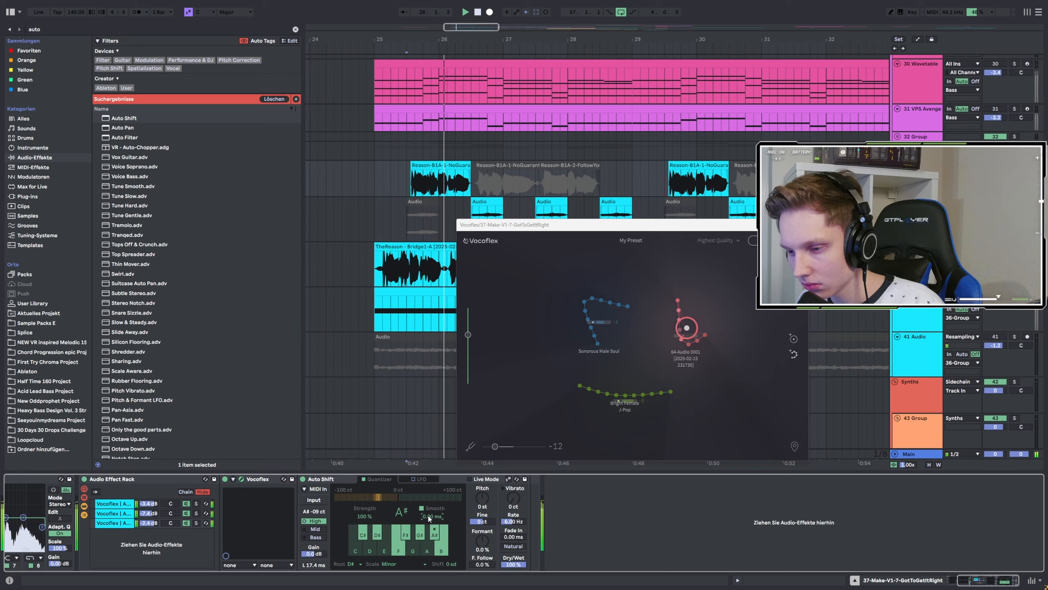
{"action": "left_click_drag", "start_coordinate": [429, 519], "coordinate": [428, 496]}
{"action": "key", "text": "space"}
{"action": "key", "text": "space"}
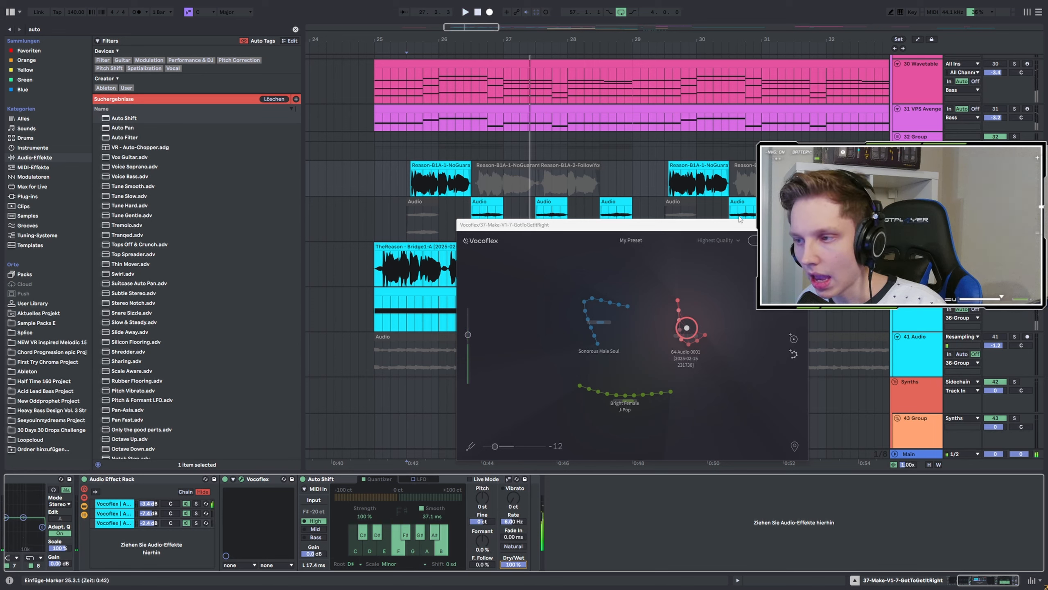
Play the vocal from the chop clip while repositioning the Vocoflex window, then close the plug-in window.
{"action": "left_click_drag", "start_coordinate": [681, 225], "coordinate": [710, 253]}
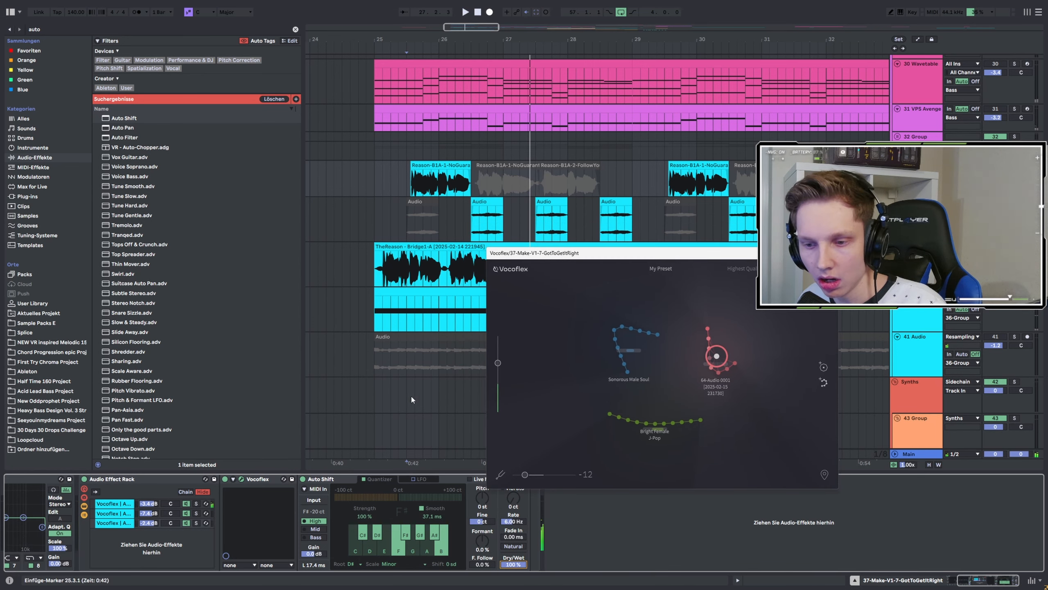
{"action": "left_click", "coordinate": [408, 173]}
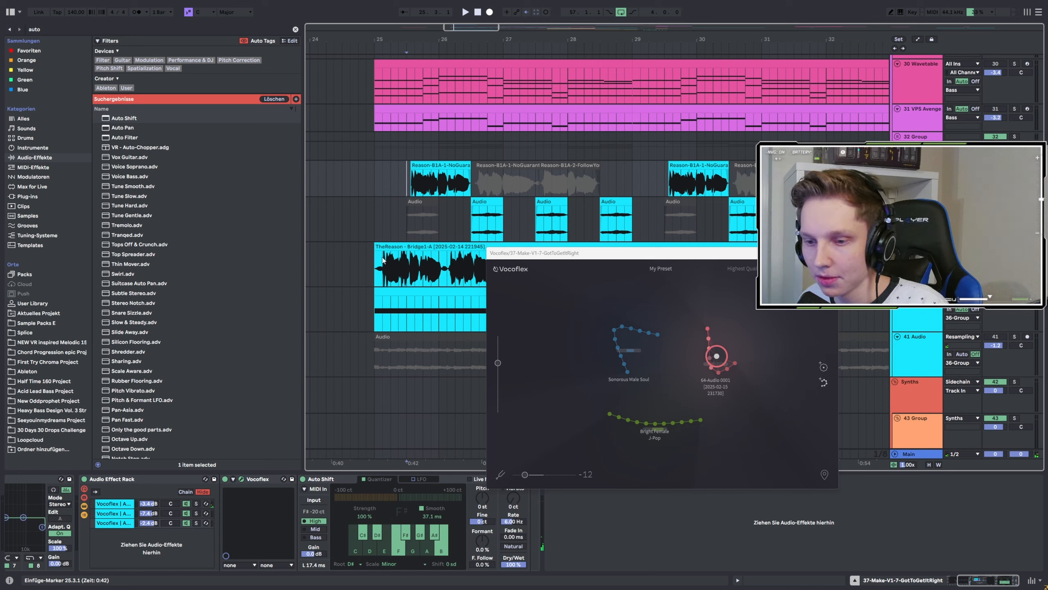
{"action": "key", "text": "space"}
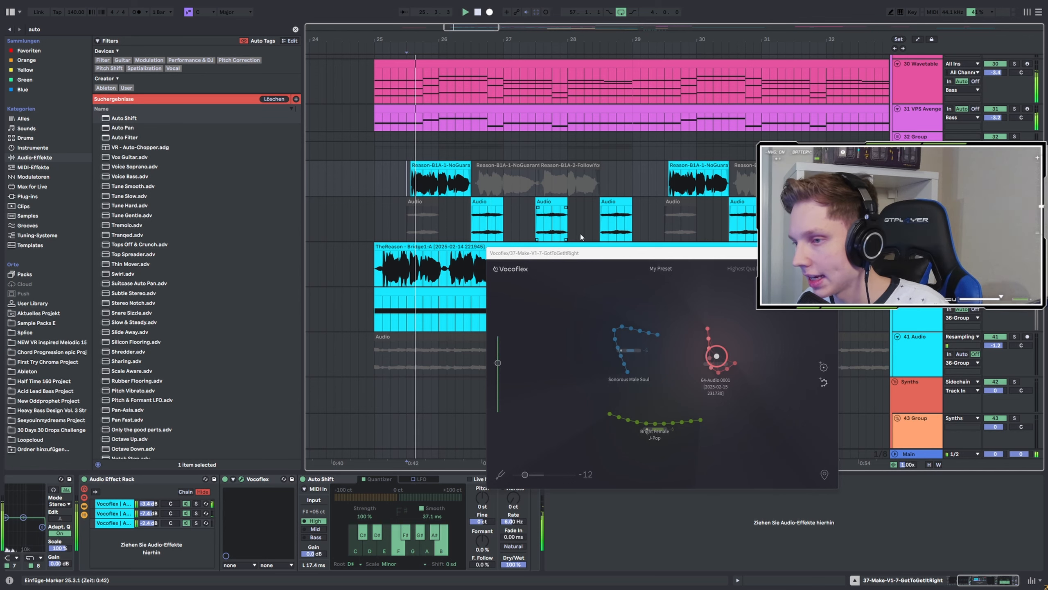
{"action": "left_click_drag", "start_coordinate": [710, 256], "coordinate": [574, 259]}
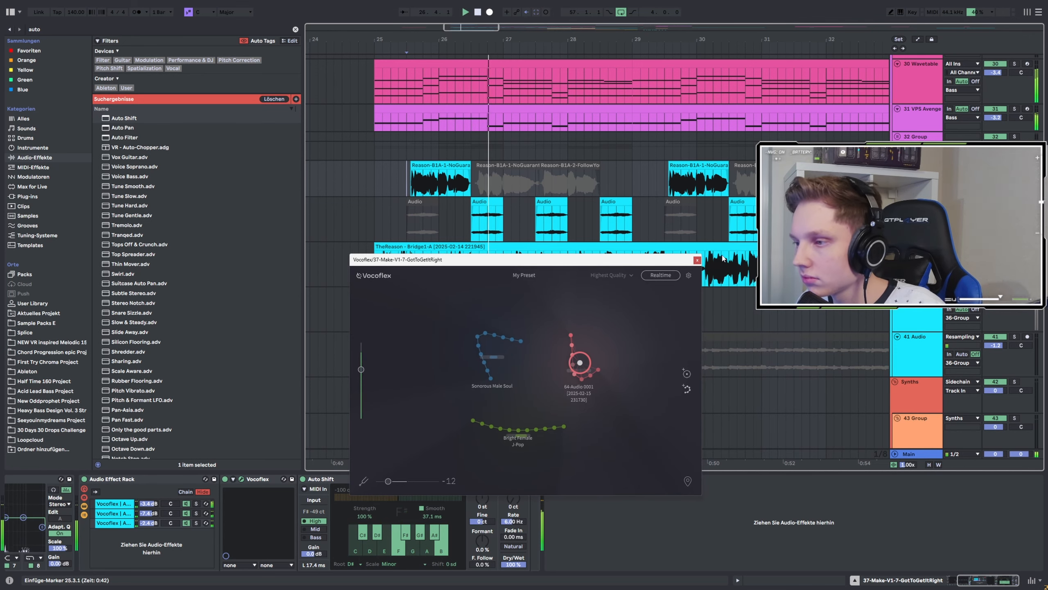
{"action": "left_click", "coordinate": [698, 260]}
Lower the third Vocoflex chain's volume slightly in the effect rack.
{"action": "scroll", "coordinate": [526, 263], "scroll_direction": "down", "scroll_amount": 3}
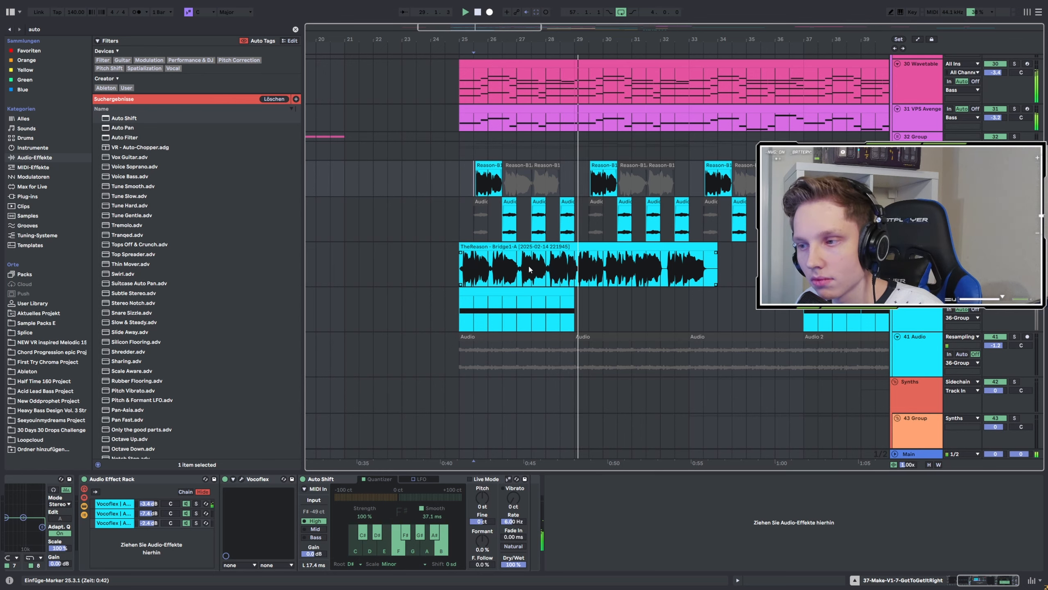
{"action": "scroll", "coordinate": [591, 247], "scroll_direction": "up", "scroll_amount": 3}
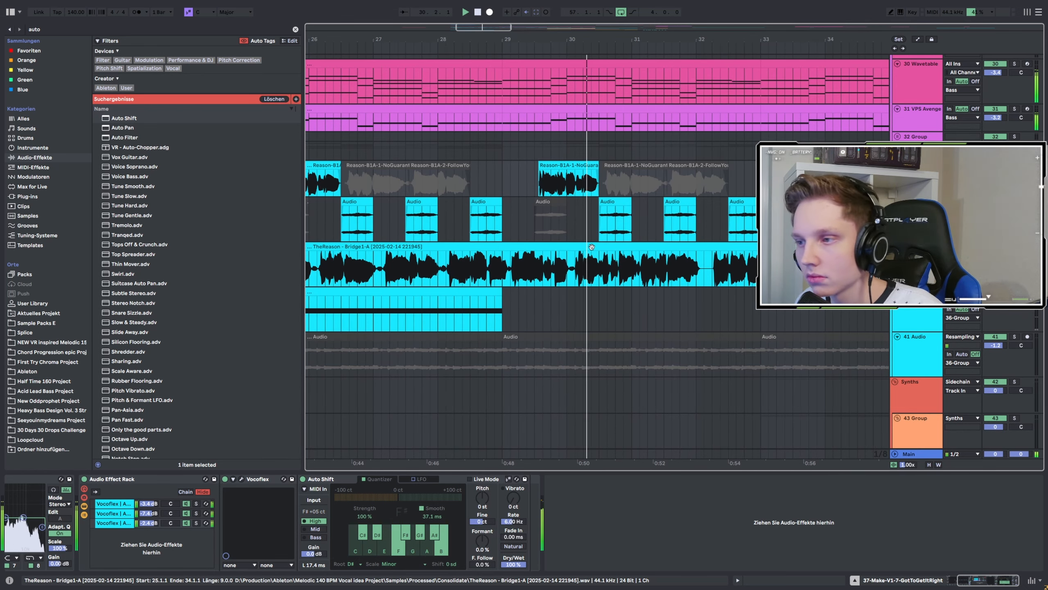
{"action": "scroll", "coordinate": [542, 241], "scroll_direction": "down", "scroll_amount": 3}
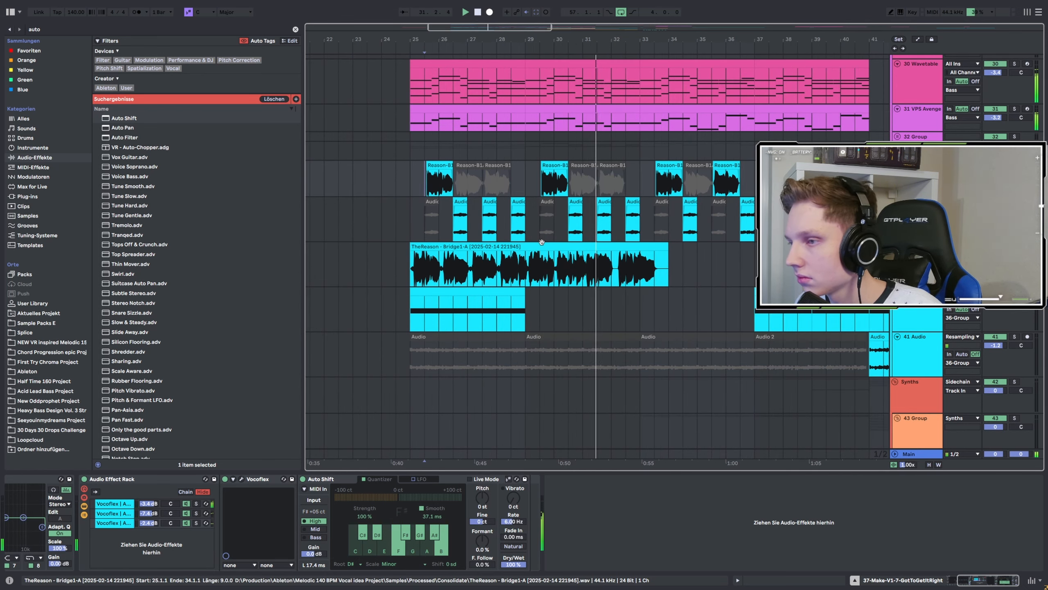
{"action": "left_click_drag", "start_coordinate": [153, 524], "coordinate": [152, 531]}
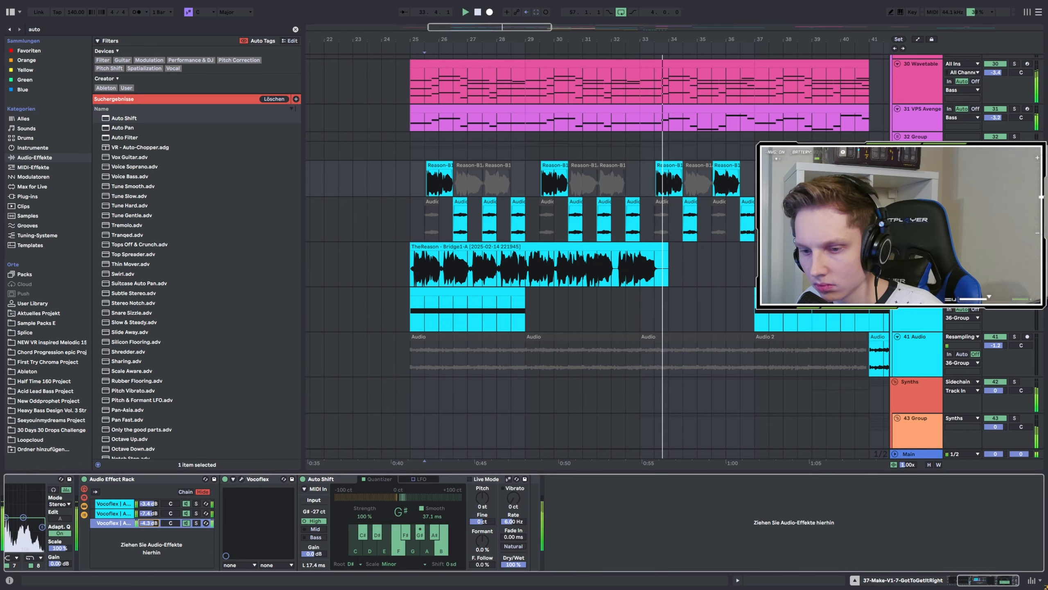
Place the insert marker at bar 41 in the arrangement.
{"action": "scroll", "coordinate": [588, 185], "scroll_direction": "right", "scroll_amount": 6}
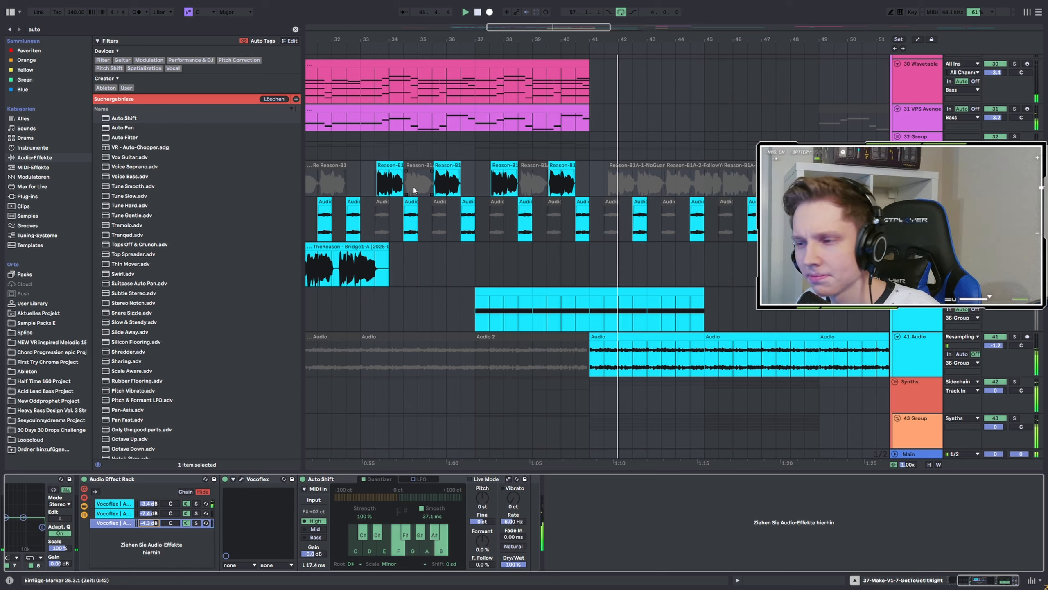
{"action": "left_click", "coordinate": [596, 180]}
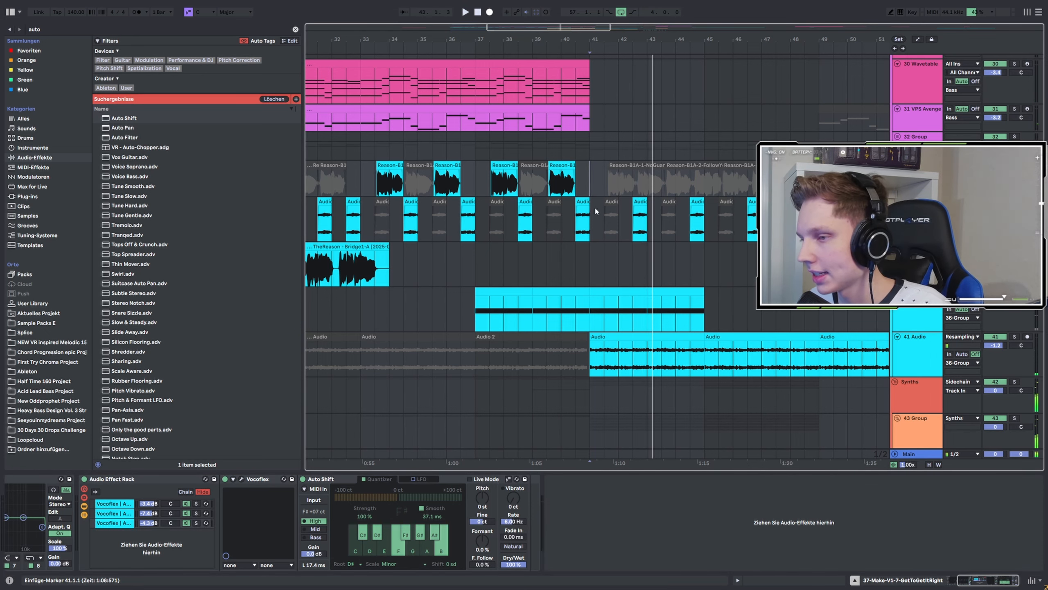
{"action": "scroll", "coordinate": [623, 282], "scroll_direction": "down", "scroll_amount": 5}
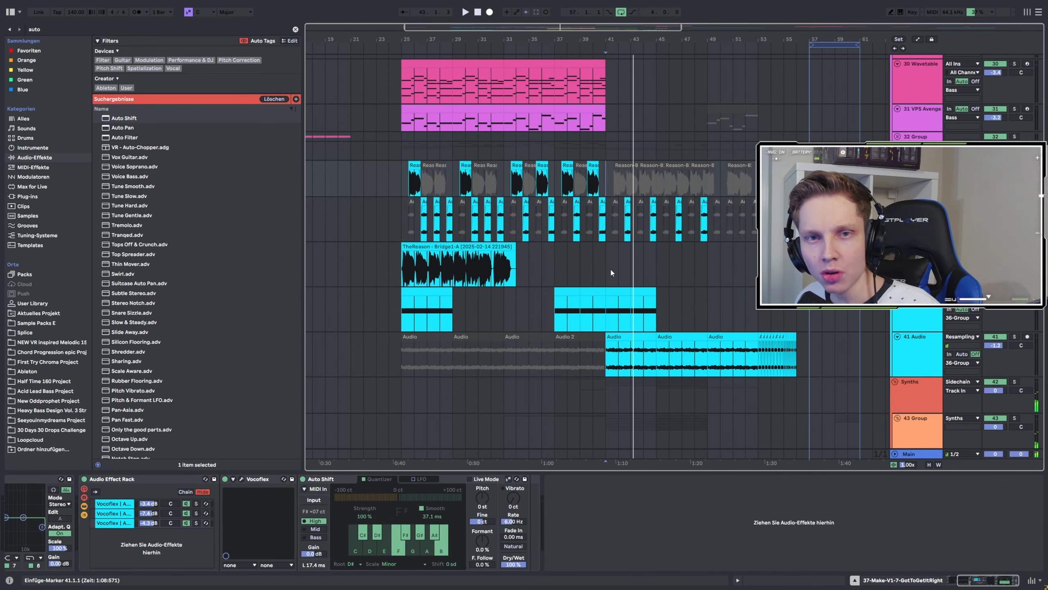